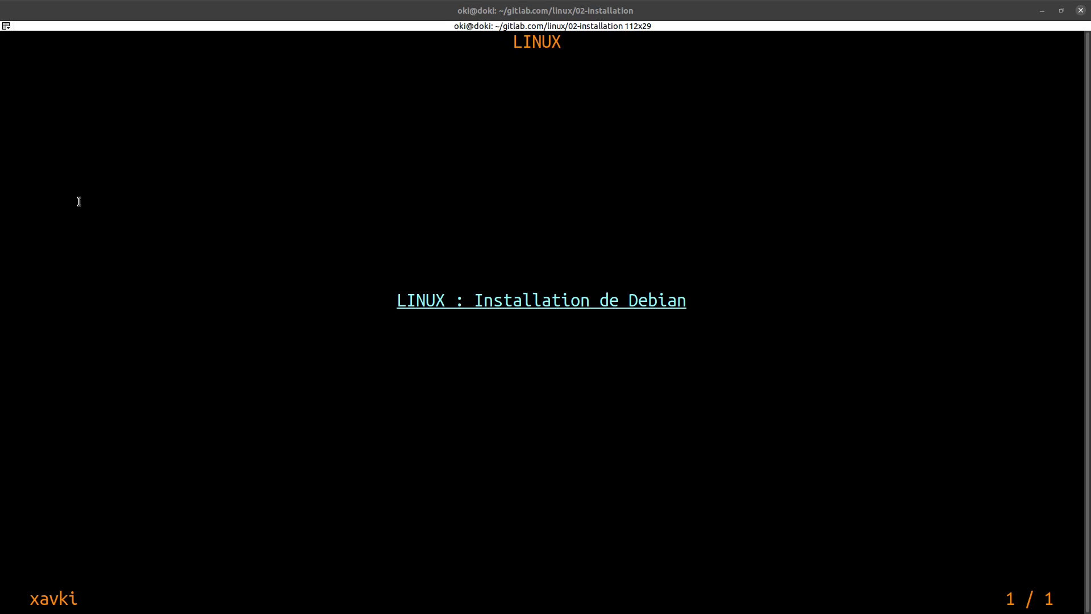
# - Google 'install debian bullseye server' in Firefox and open the debian.org Installing Debian 11.2 result
pyautogui.click(287, 165)
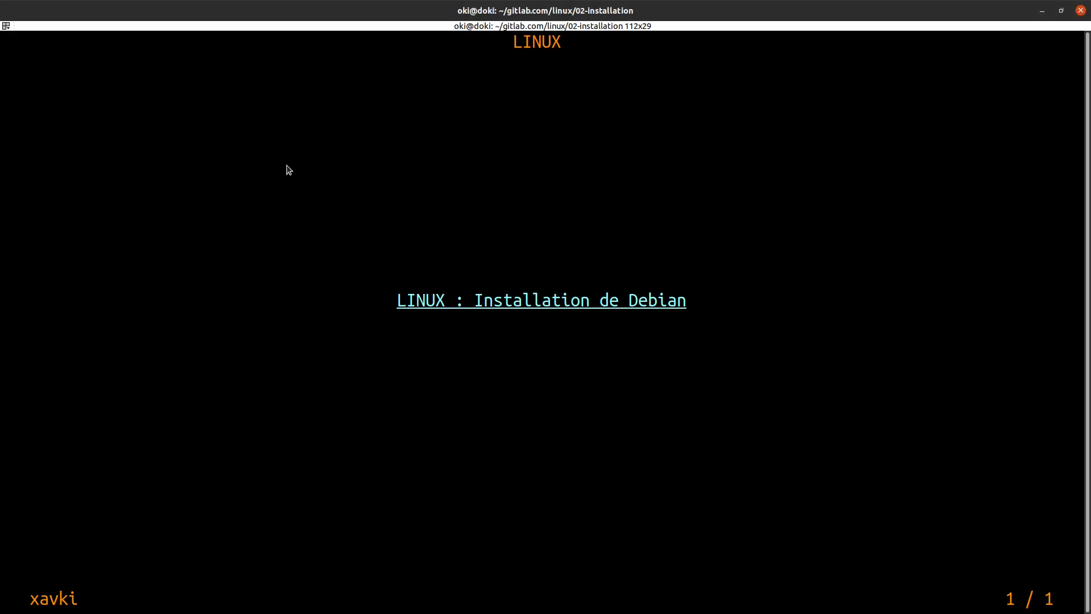
pyautogui.hotkey('alt', 'Tab')
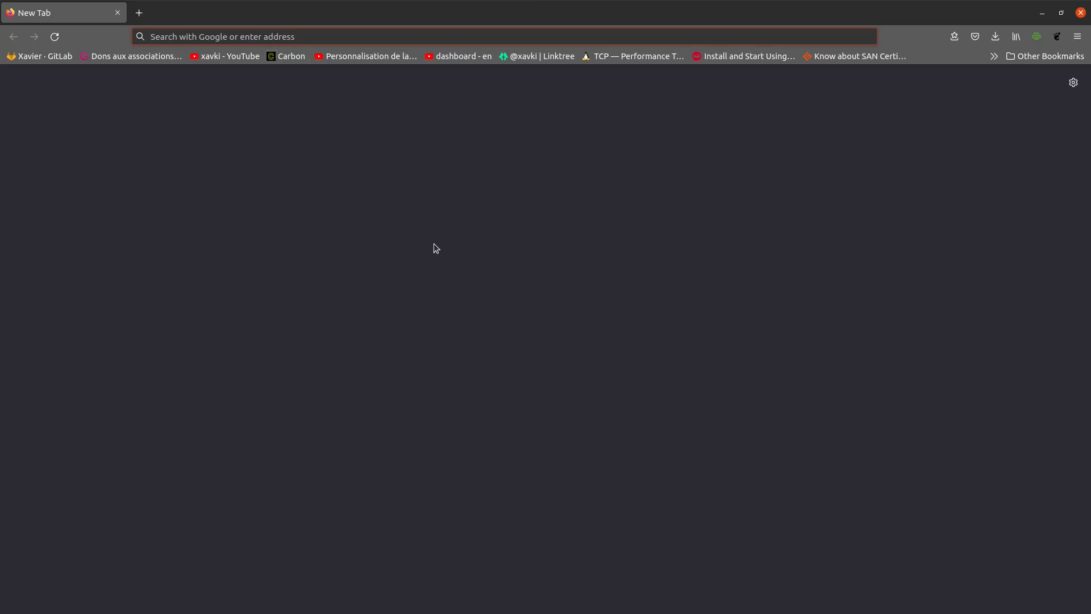
pyautogui.write('install')
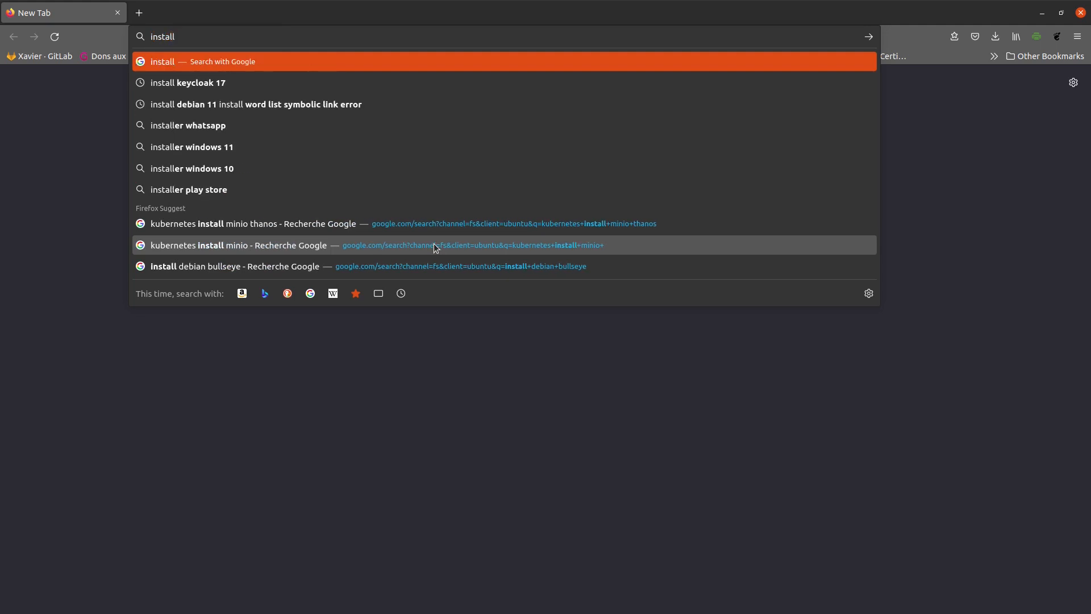
pyautogui.write(' debian ')
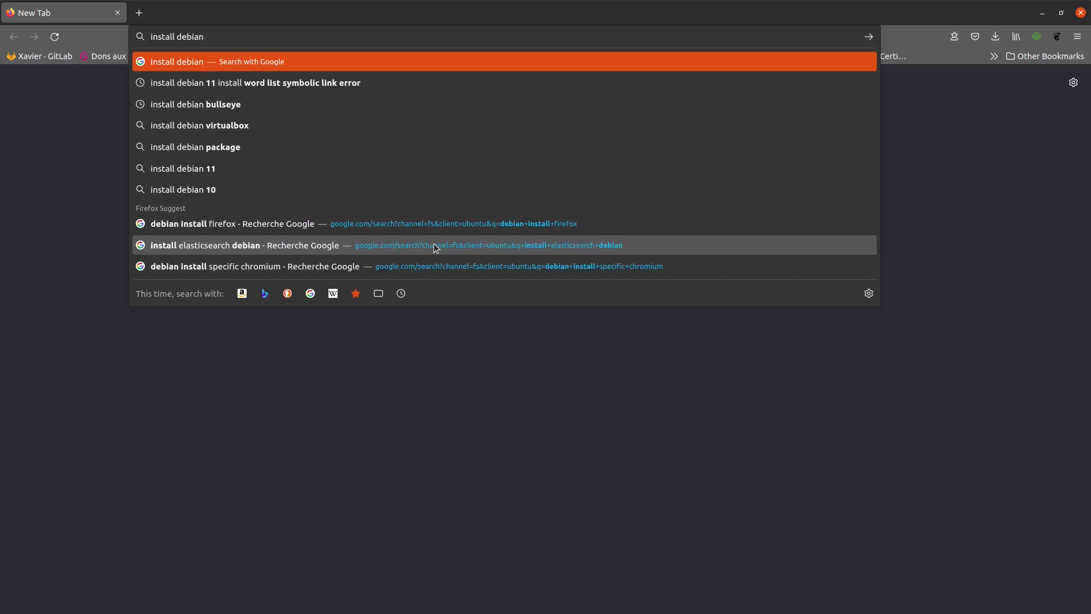
pyautogui.write('bullseye')
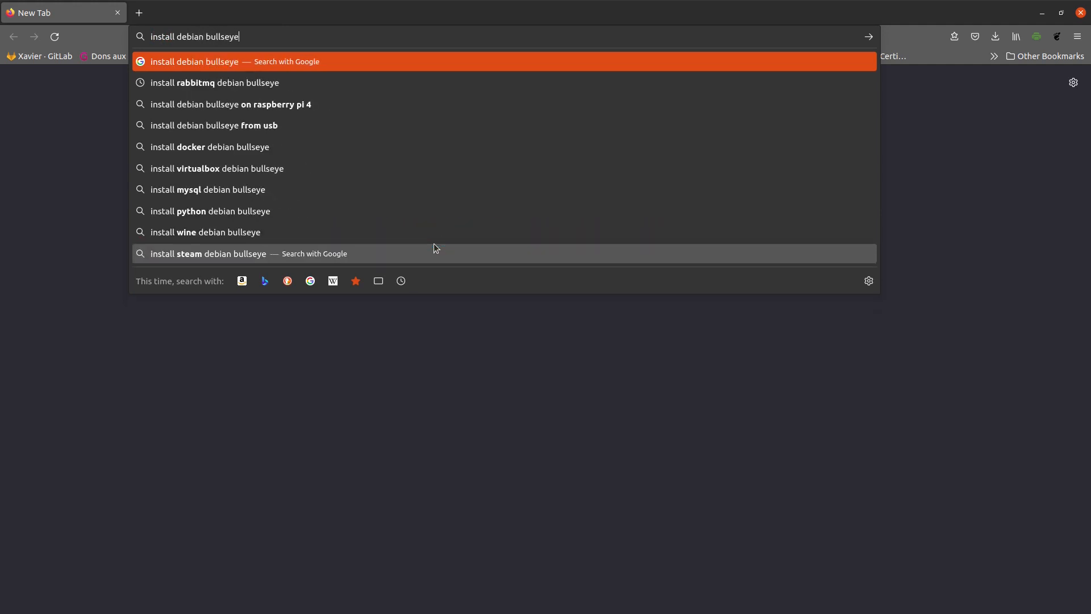
pyautogui.write(' server')
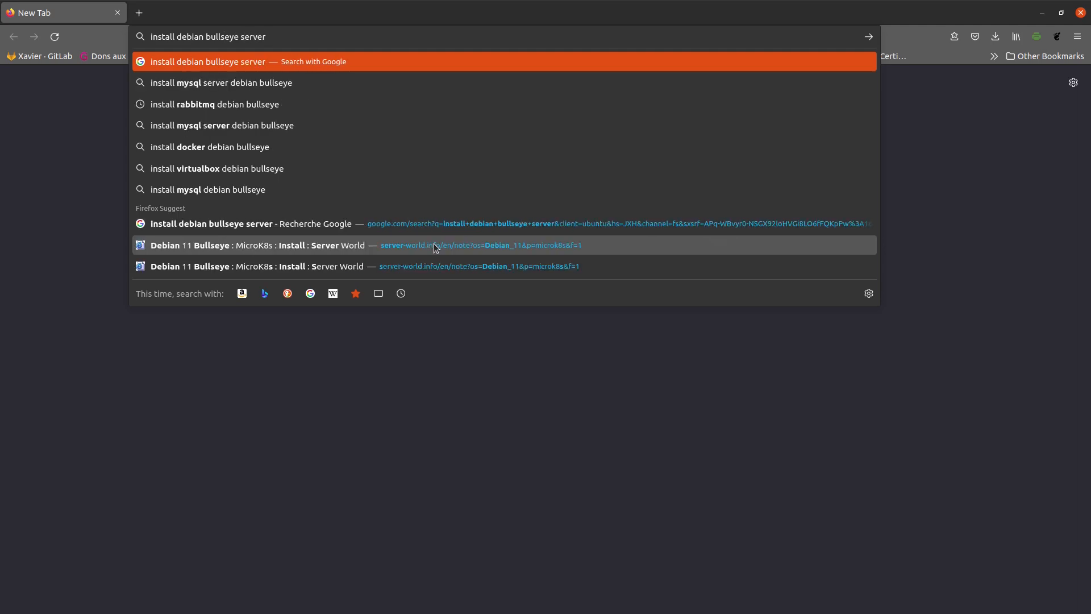
pyautogui.press('Return')
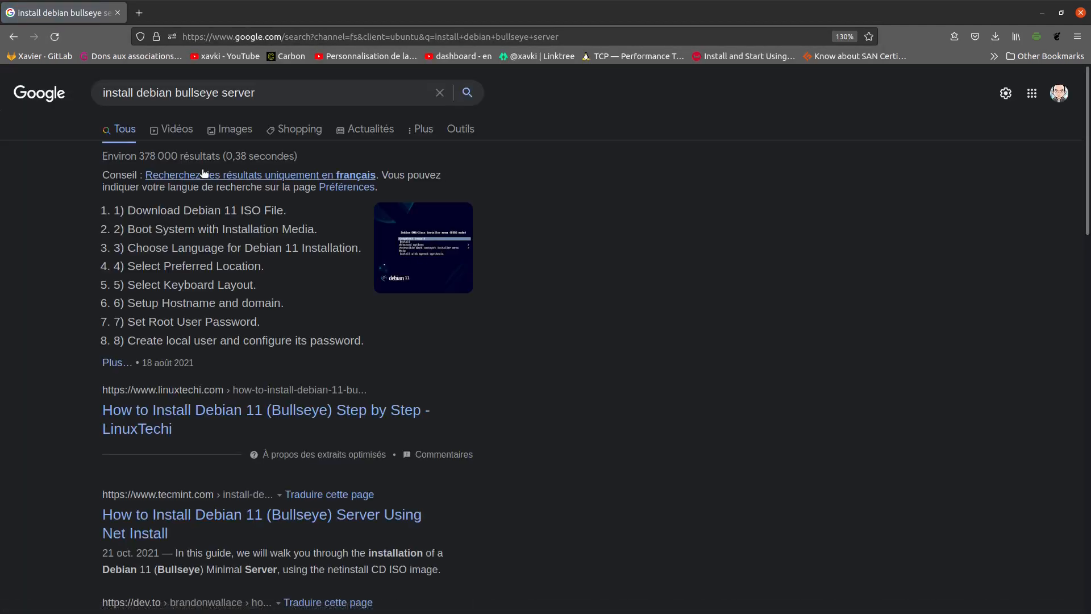
pyautogui.scroll(-3, 374, 422)
pyautogui.scroll(-2, 375, 424)
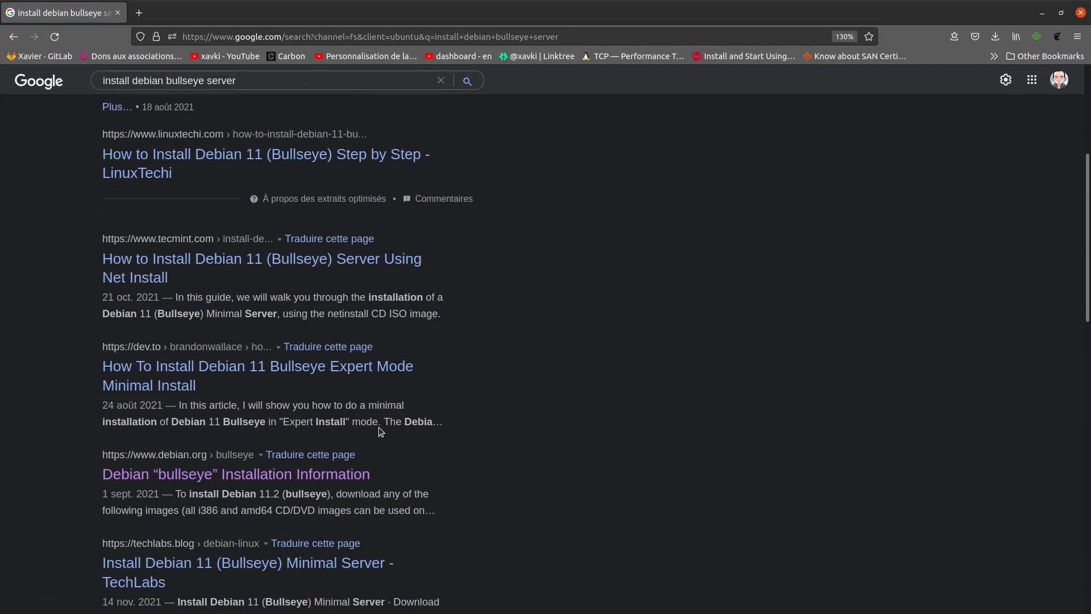
pyautogui.scroll(-1, 205, 373)
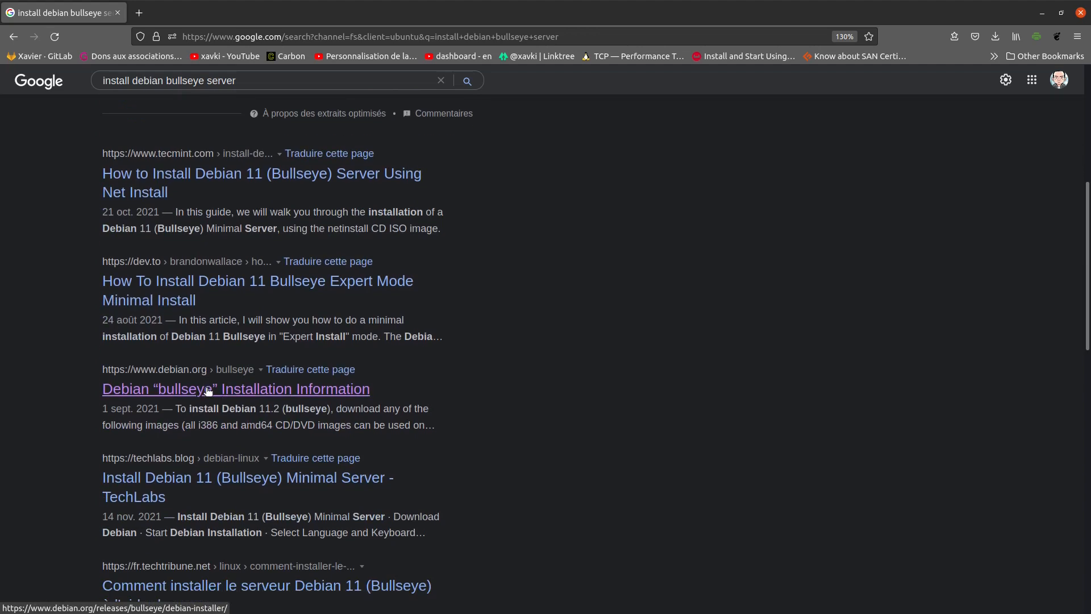
pyautogui.click(236, 391)
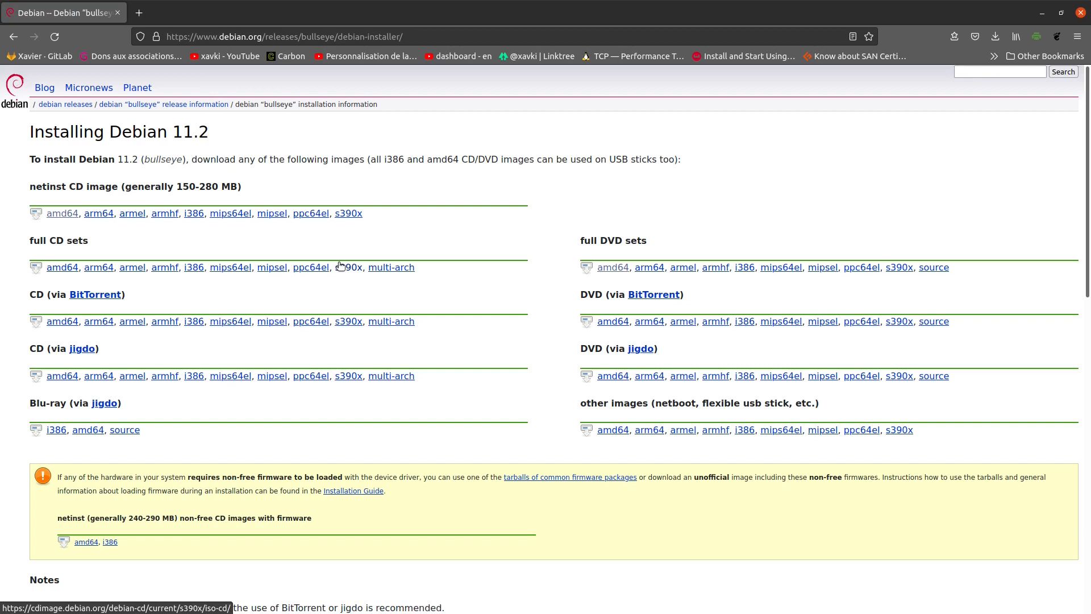
# - Highlight the 'netinst CD image' and 'full DVD sets' headings, then return to VirtualBox Manager
pyautogui.moveTo(648, 241); pyautogui.dragTo(579, 241)
pyautogui.click(580, 228)
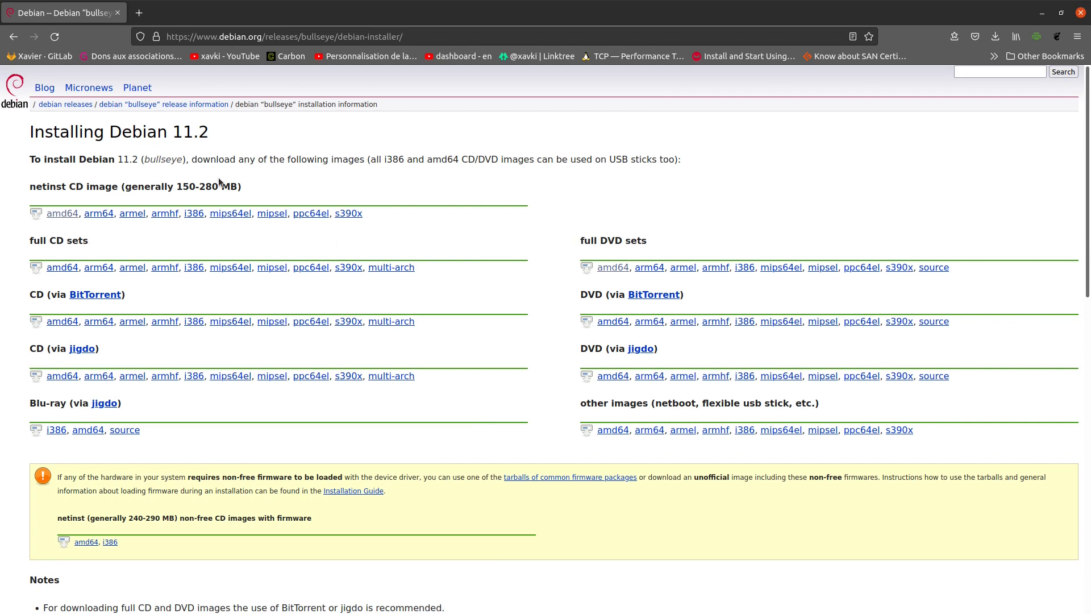
pyautogui.moveTo(242, 187); pyautogui.dragTo(27, 188)
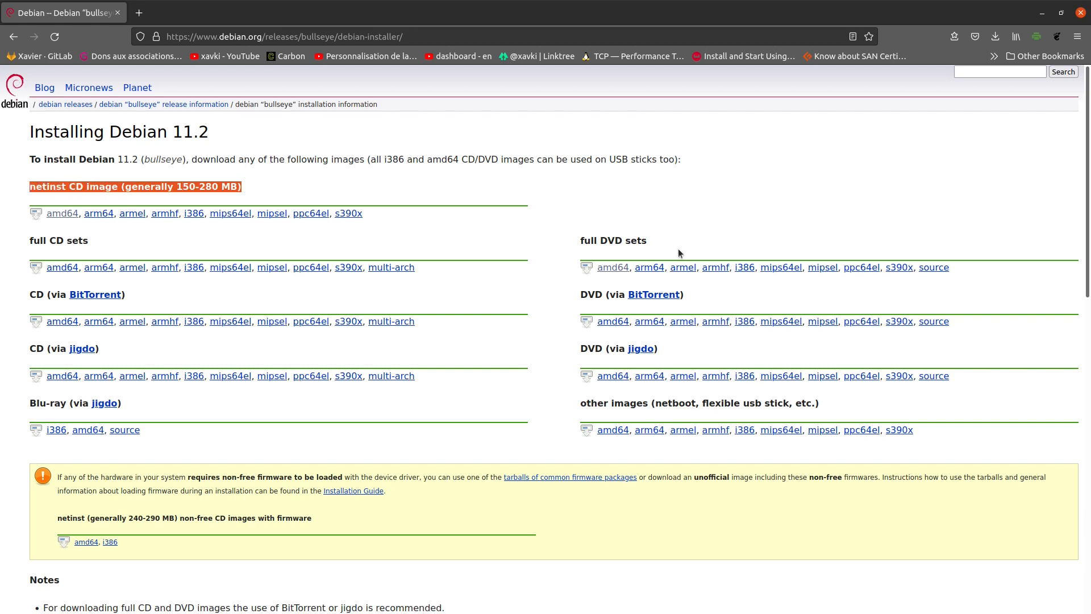
pyautogui.moveTo(677, 247); pyautogui.dragTo(578, 241)
pyautogui.click(605, 223)
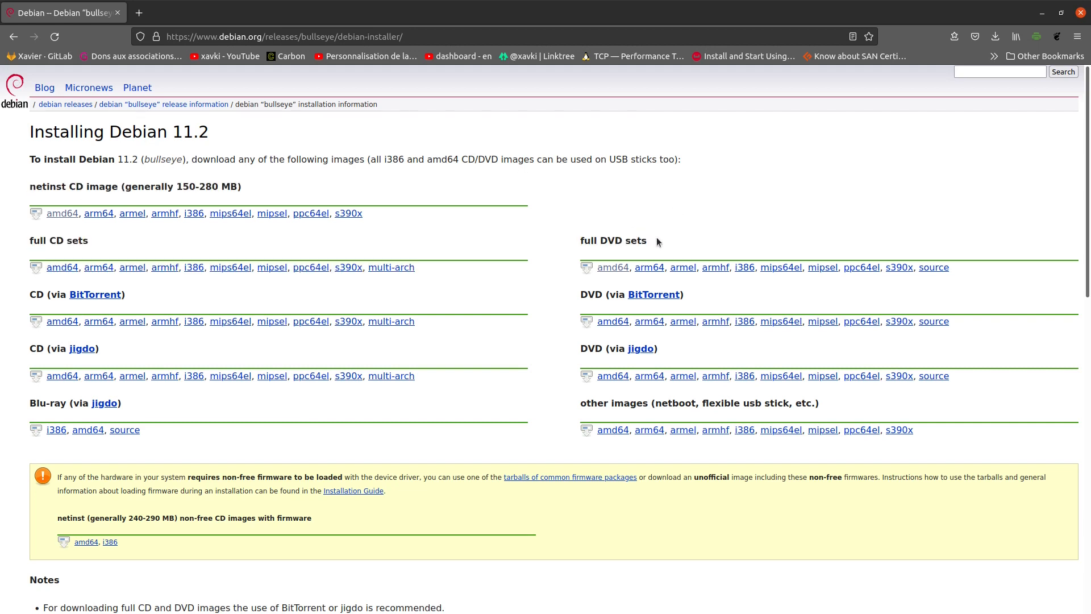
pyautogui.tripleClick(165, 186)
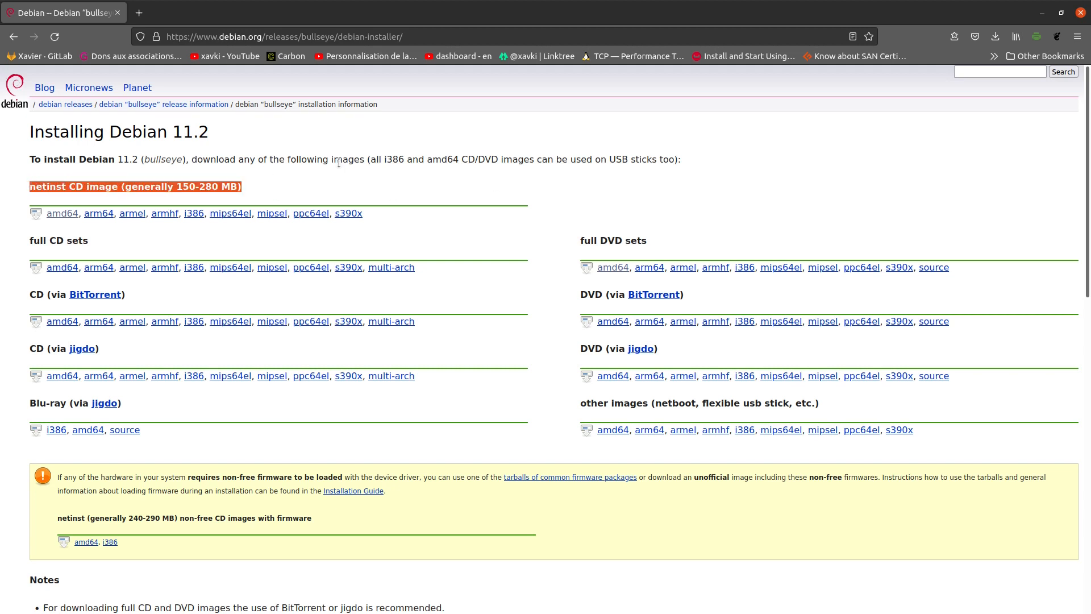
pyautogui.moveTo(655, 250); pyautogui.dragTo(581, 243)
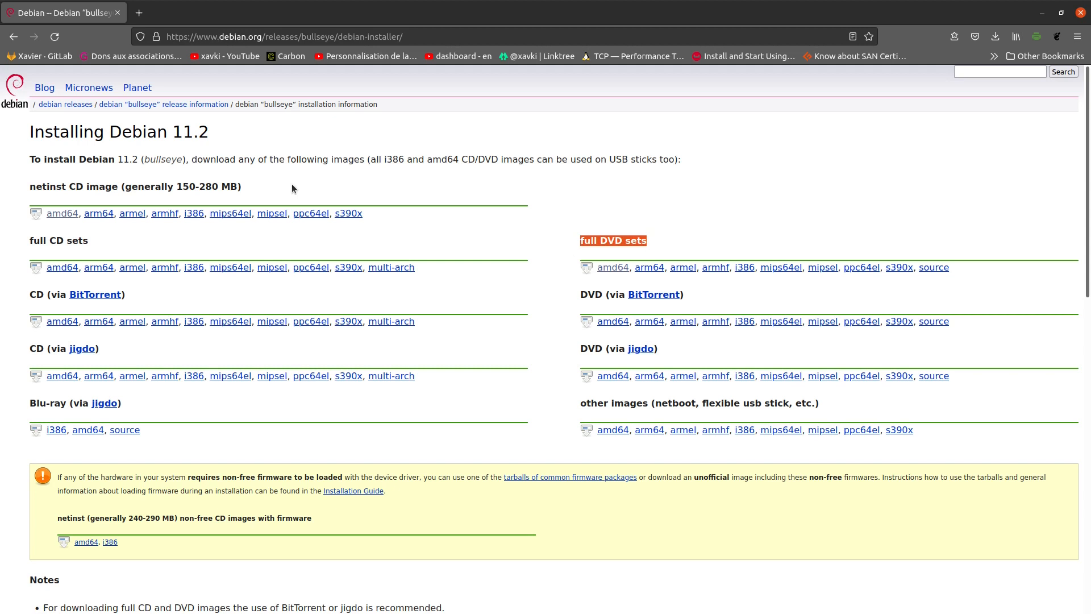
pyautogui.moveTo(292, 184); pyautogui.dragTo(73, 180)
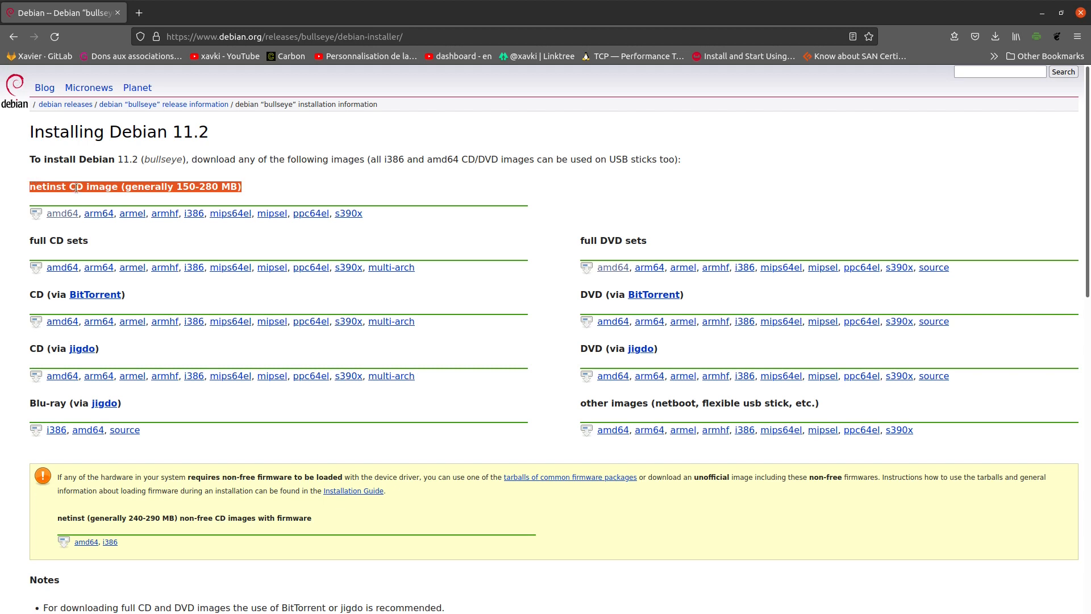
pyautogui.click(304, 168)
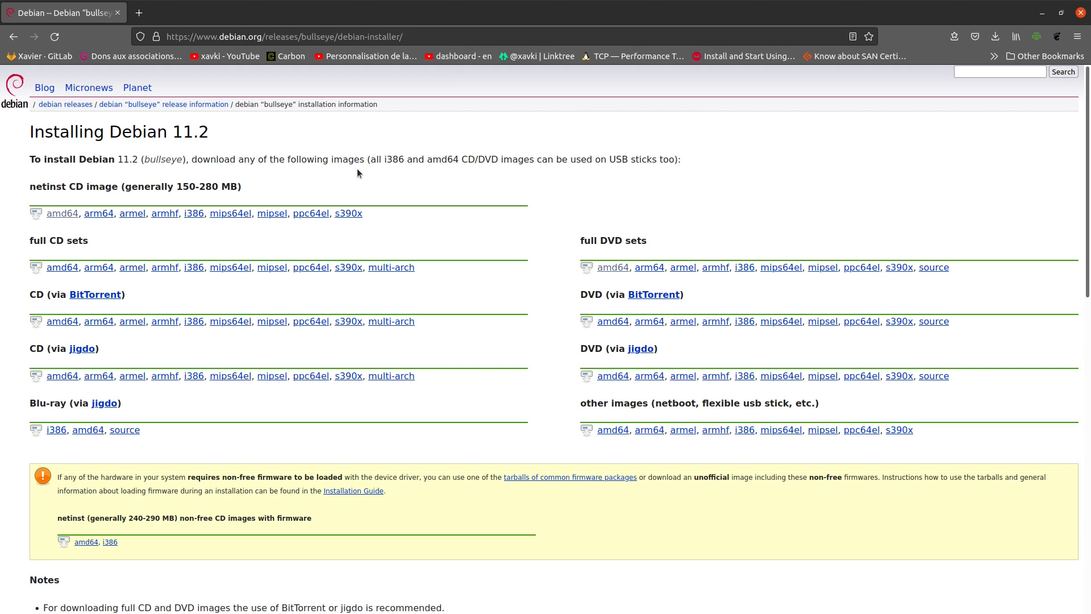
pyautogui.moveTo(297, 193); pyautogui.dragTo(30, 184)
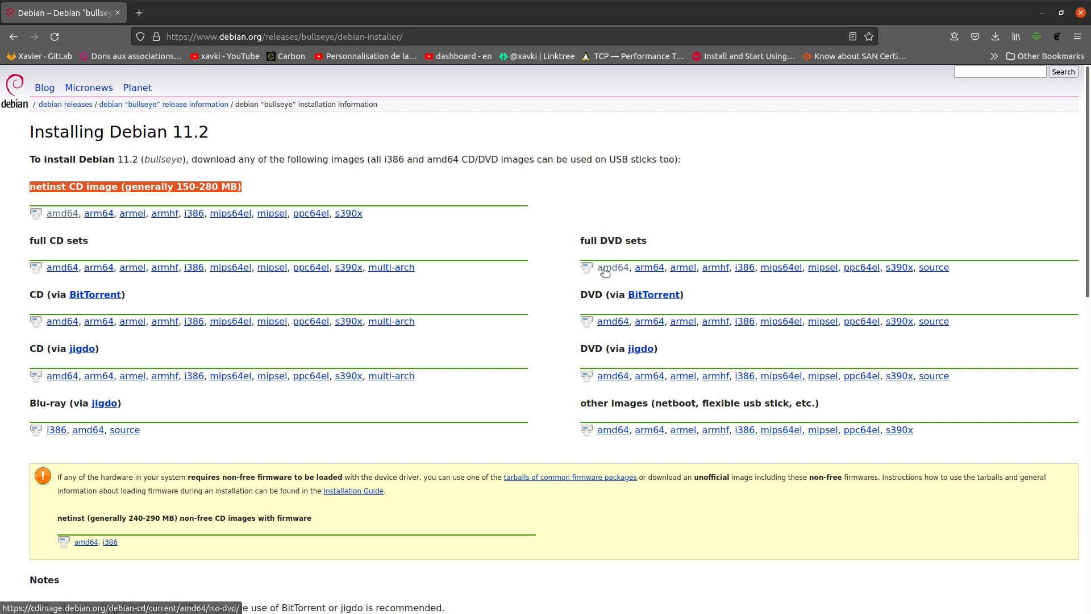
pyautogui.click(556, 176)
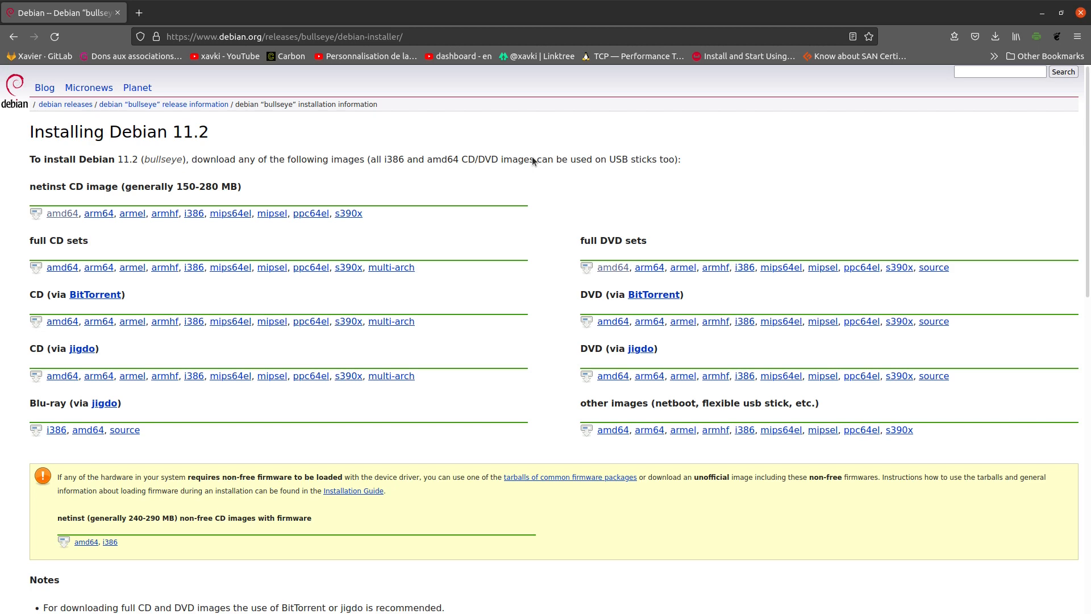
pyautogui.hotkey('alt', 'Tab')
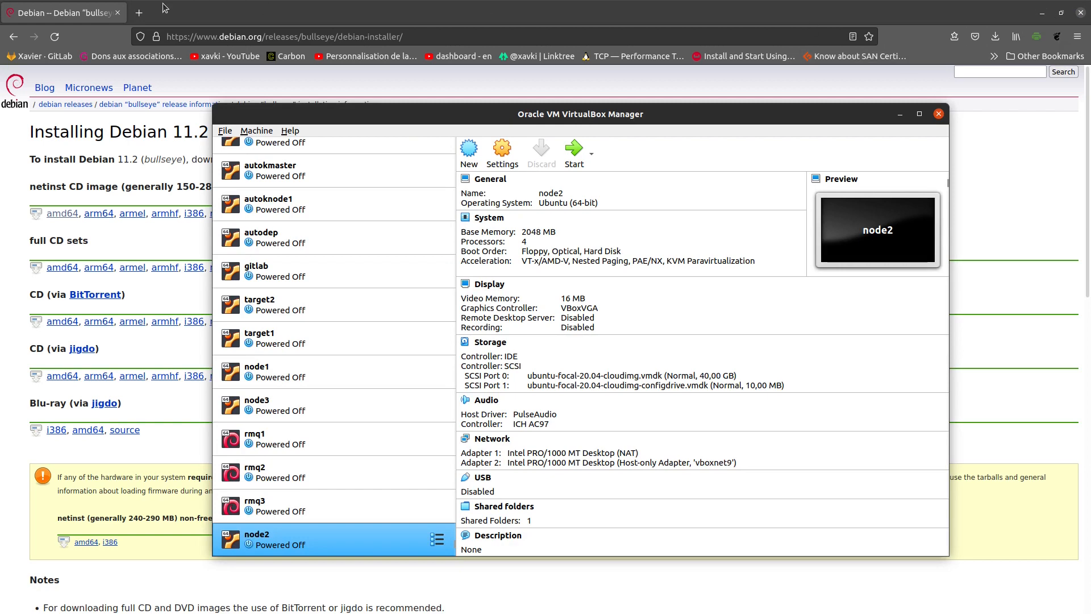
# - Open a new empty browser tab, then return to the VirtualBox Manager
pyautogui.click(139, 13)
pyautogui.hotkey('alt', 'Tab')
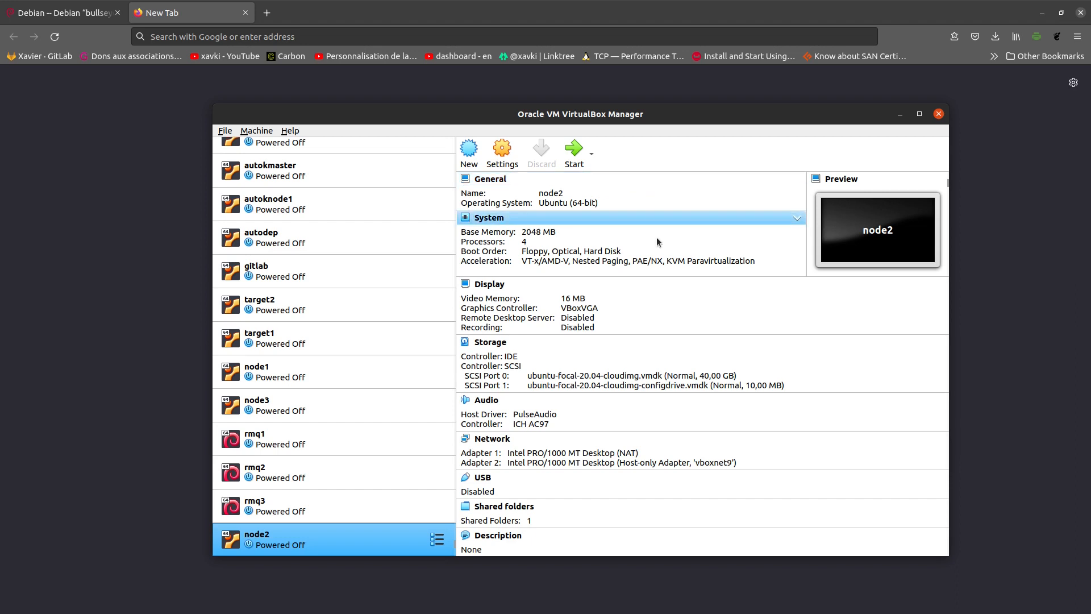
pyautogui.scroll(3, 332, 298)
pyautogui.scroll(3, 331, 302)
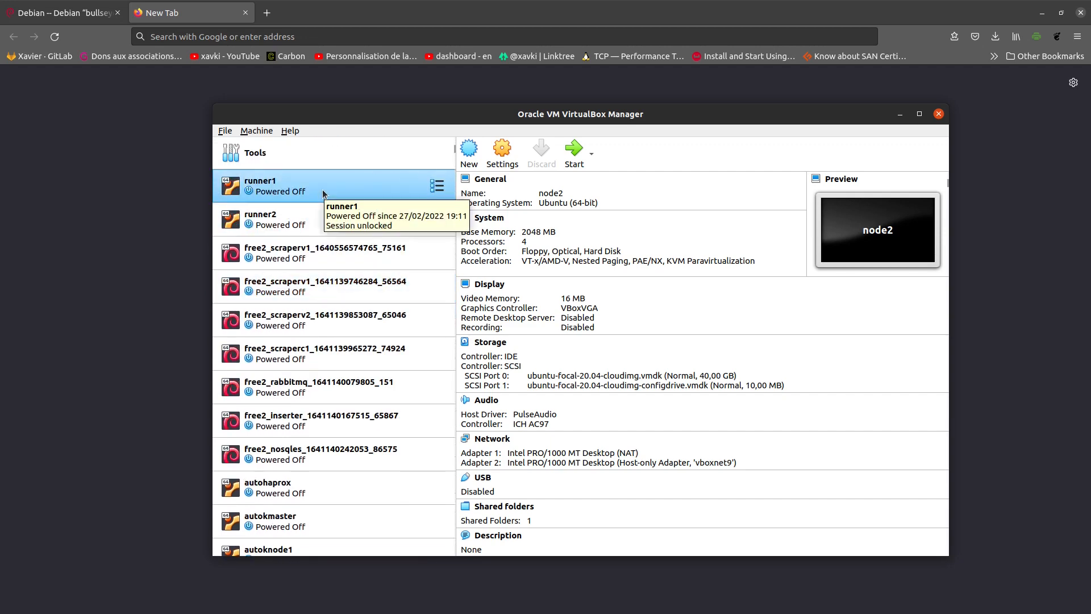
pyautogui.scroll(-2, 356, 257)
pyautogui.scroll(-1, 356, 253)
pyautogui.scroll(-4, 347, 456)
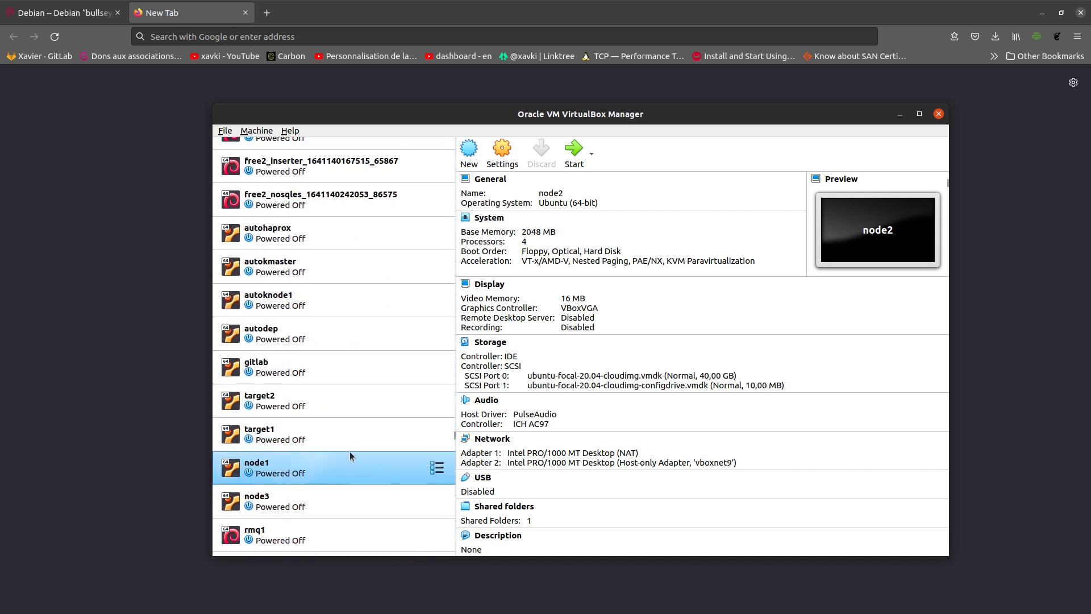
pyautogui.scroll(-3, 350, 451)
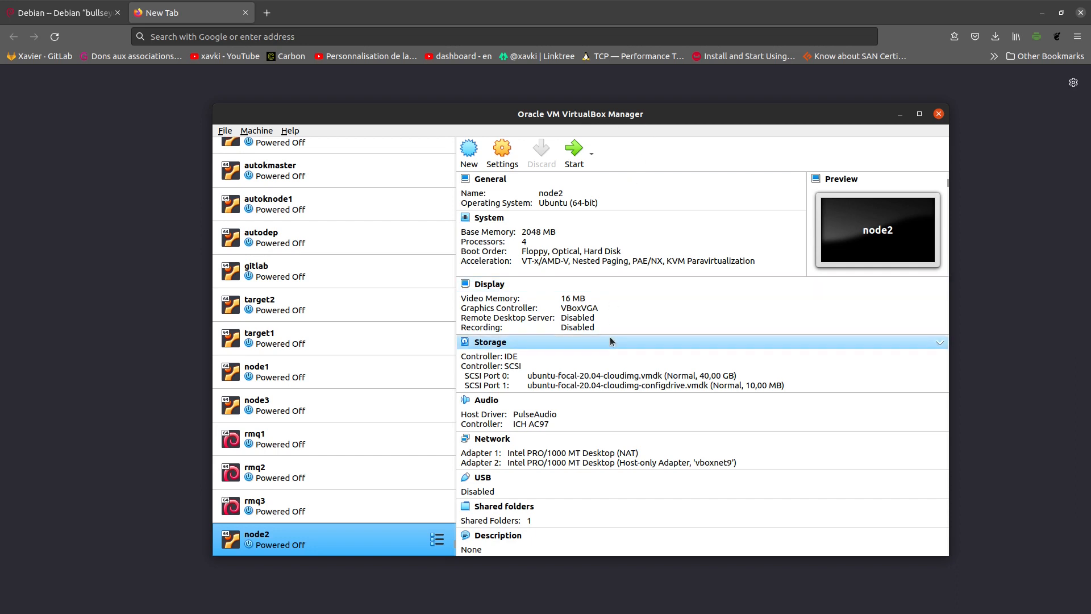
# - Open the VirtualBox Manager's File menu
pyautogui.click(221, 132)
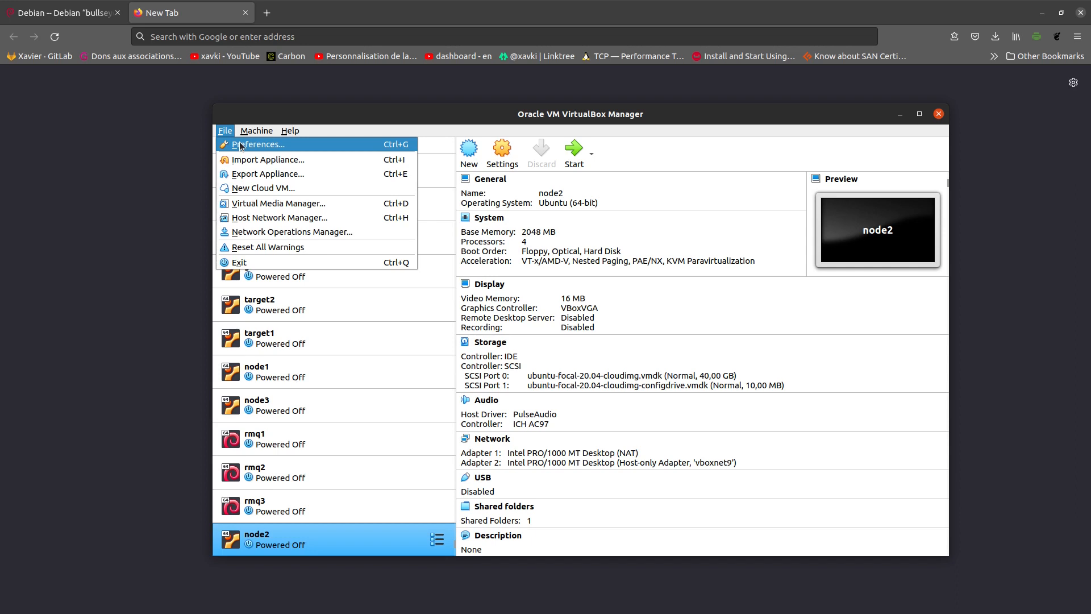
# - Open Preferences at the Network page to view the NAT network nat1
pyautogui.click(240, 146)
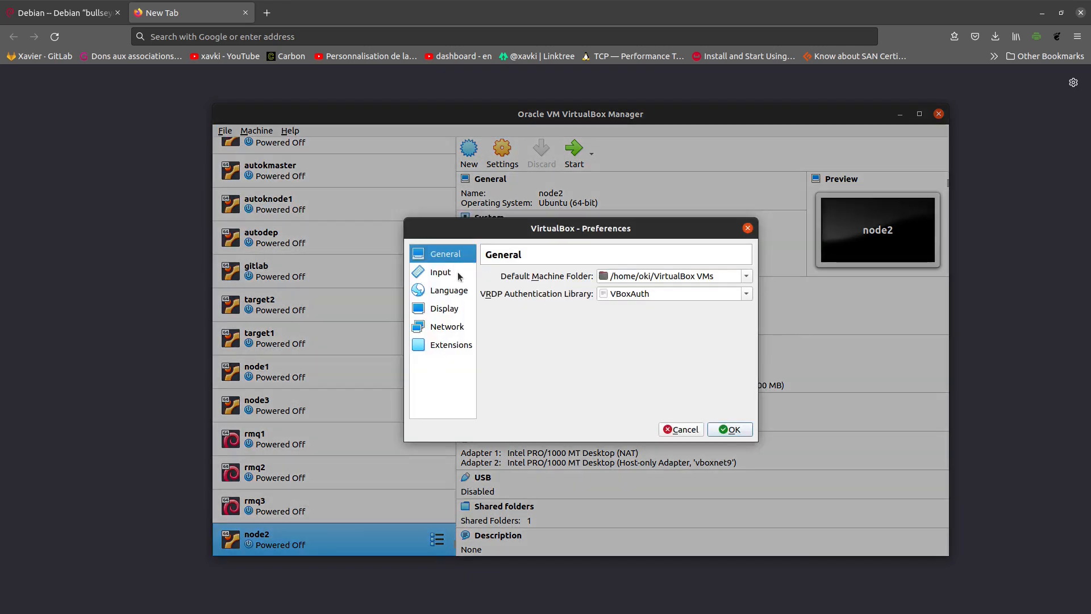
pyautogui.click(444, 331)
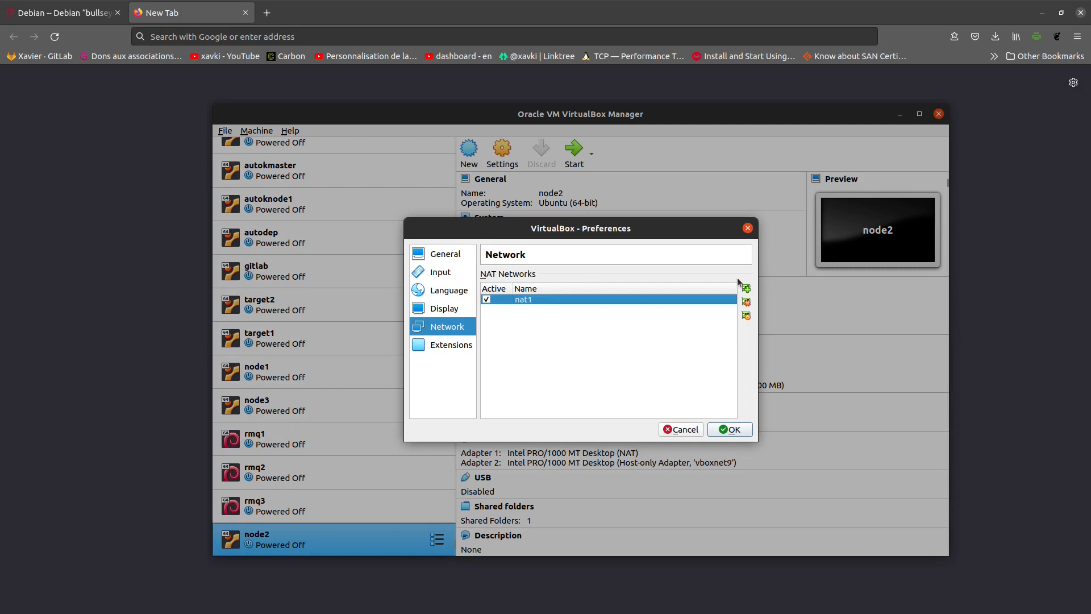
pyautogui.doubleClick(652, 300)
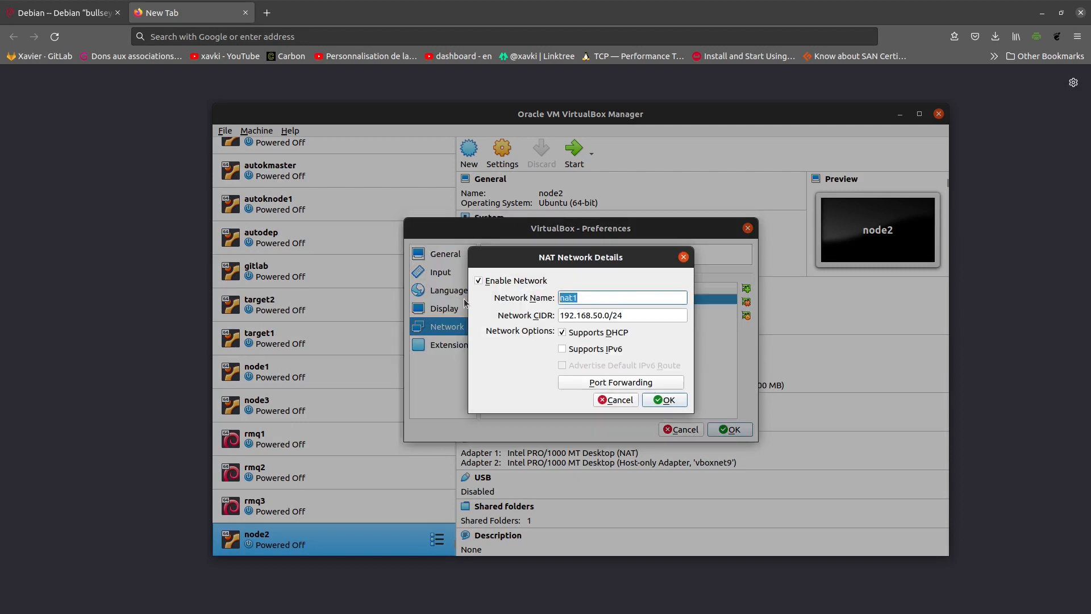
pyautogui.press('Tab')
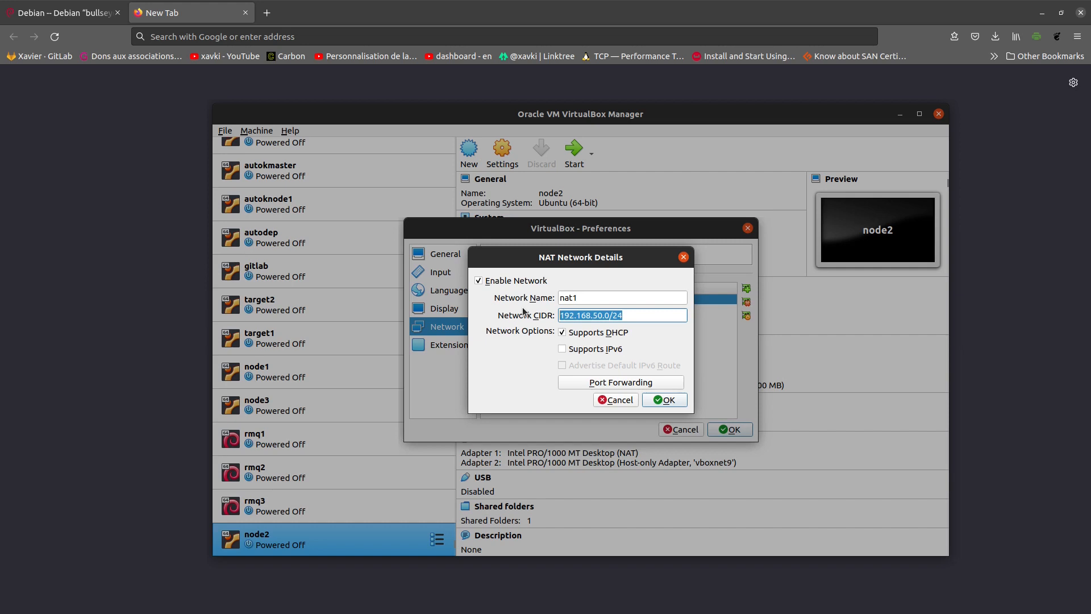
pyautogui.click(633, 318)
pyautogui.moveTo(633, 317); pyautogui.dragTo(610, 317)
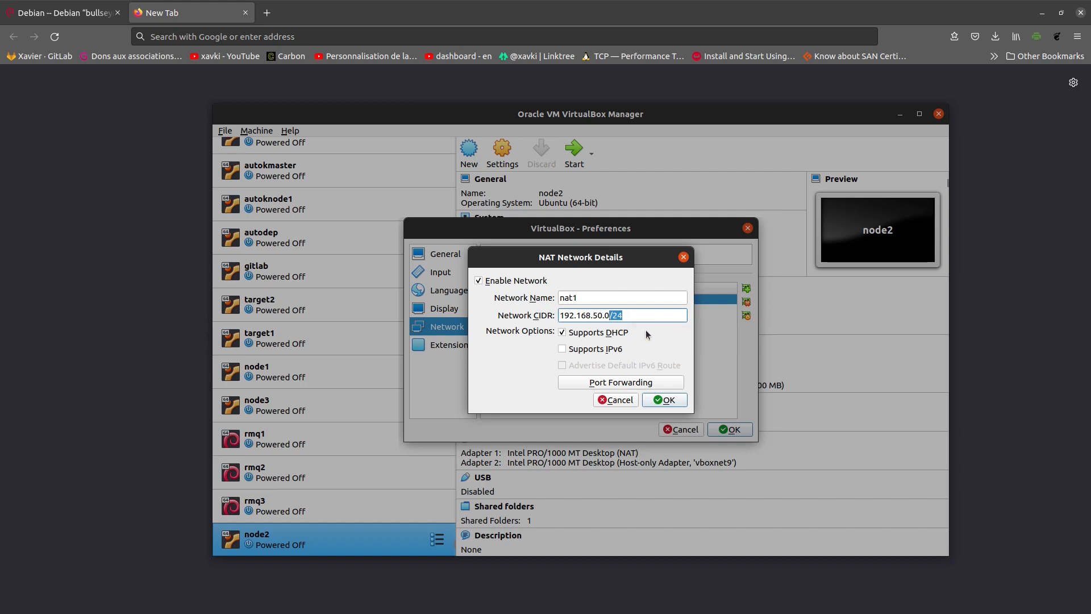
pyautogui.click(660, 402)
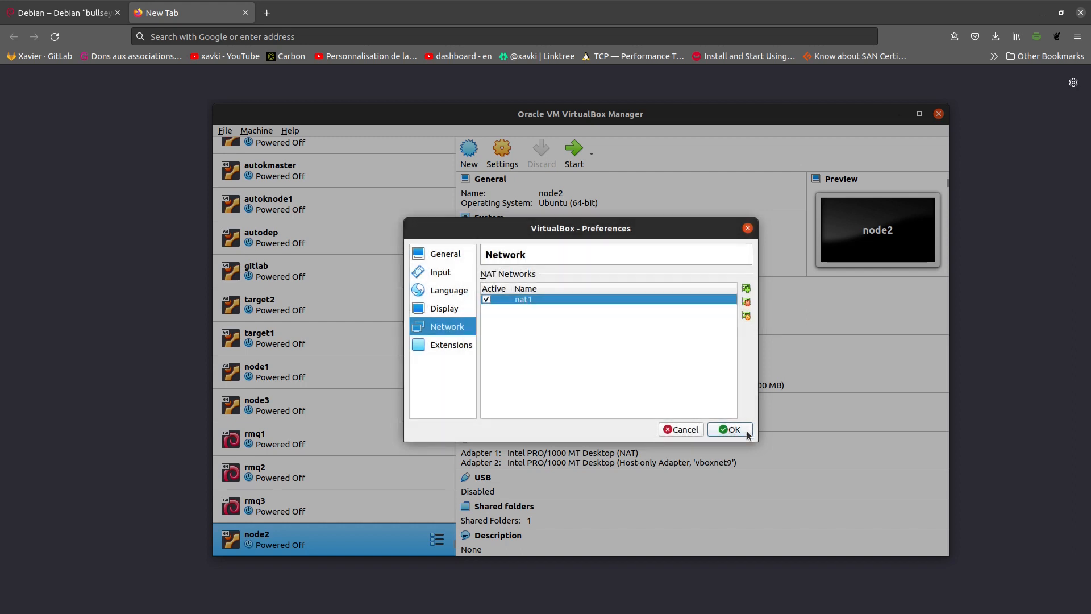
# - Confirm and close the Preferences dialog with OK
pyautogui.click(746, 432)
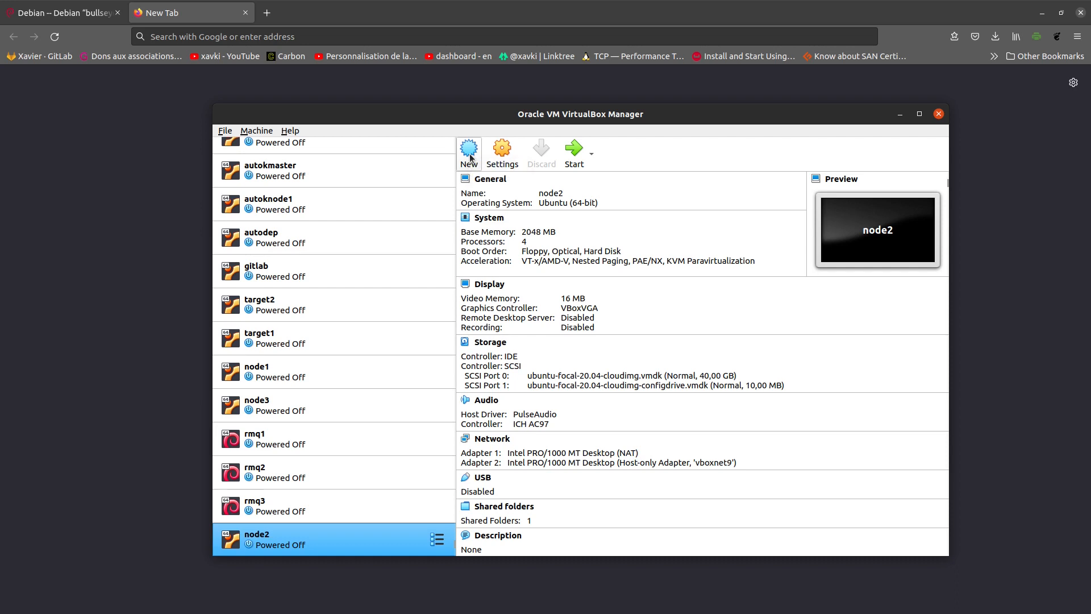
# - Start a new VM named 'deb1' with type Linux and version Debian (64-bit)
pyautogui.click(469, 150)
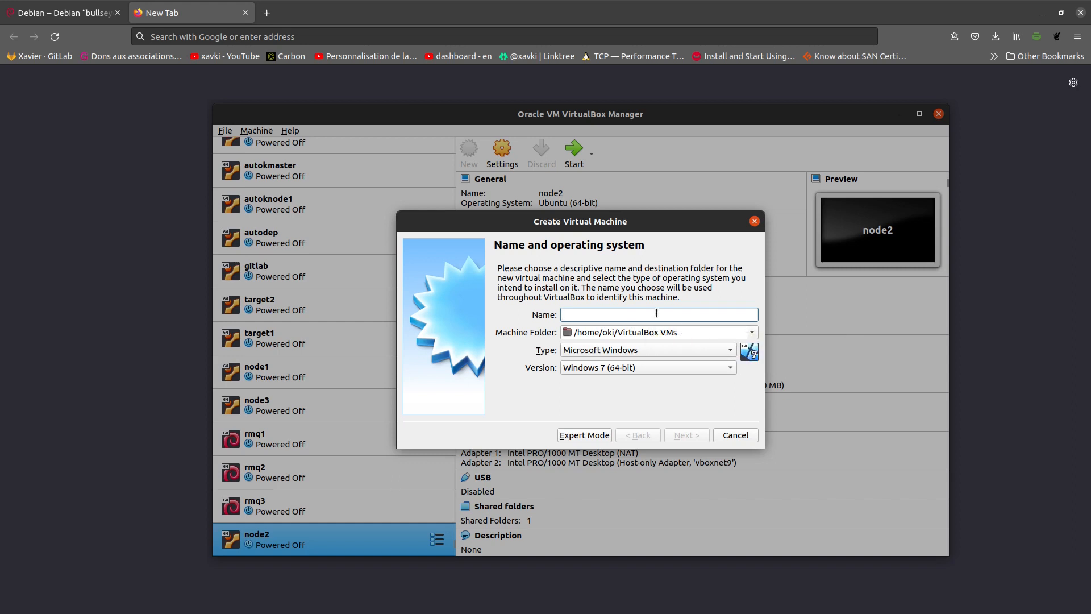
pyautogui.write('deb1')
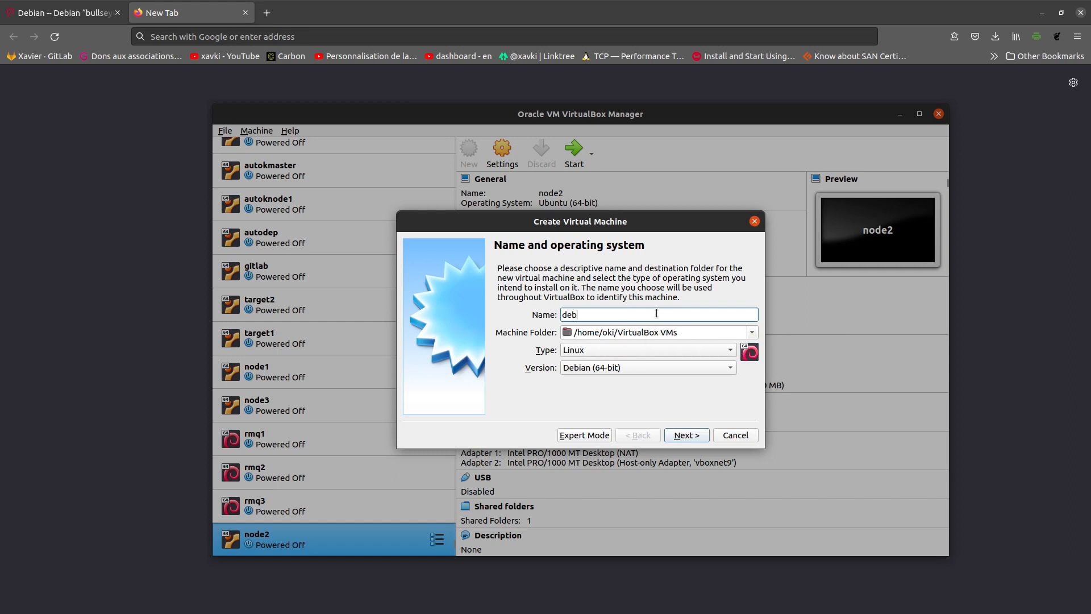
pyautogui.click(633, 352)
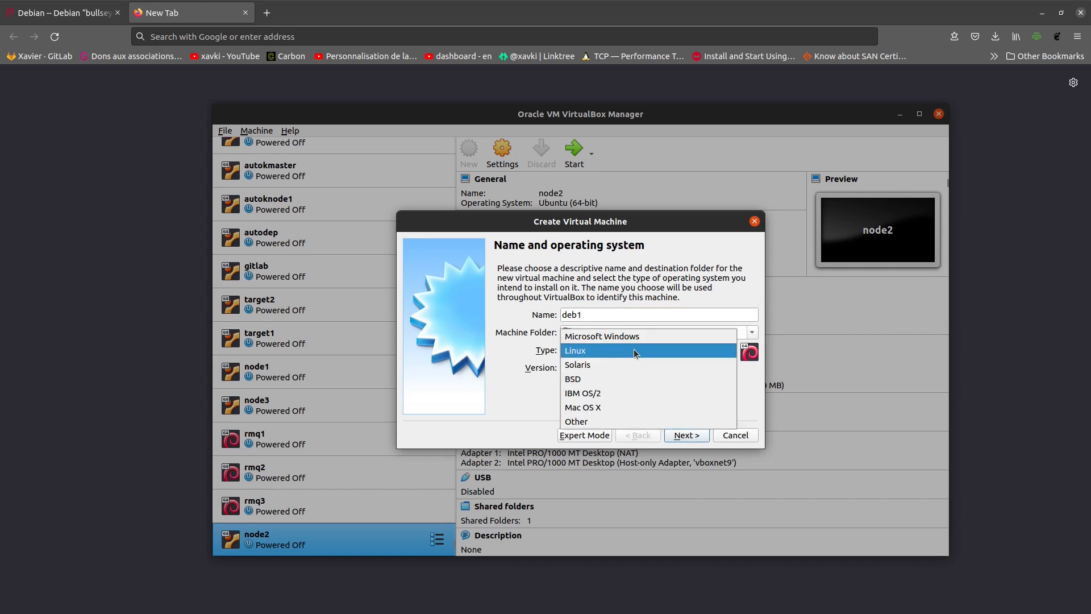
pyautogui.click(634, 354)
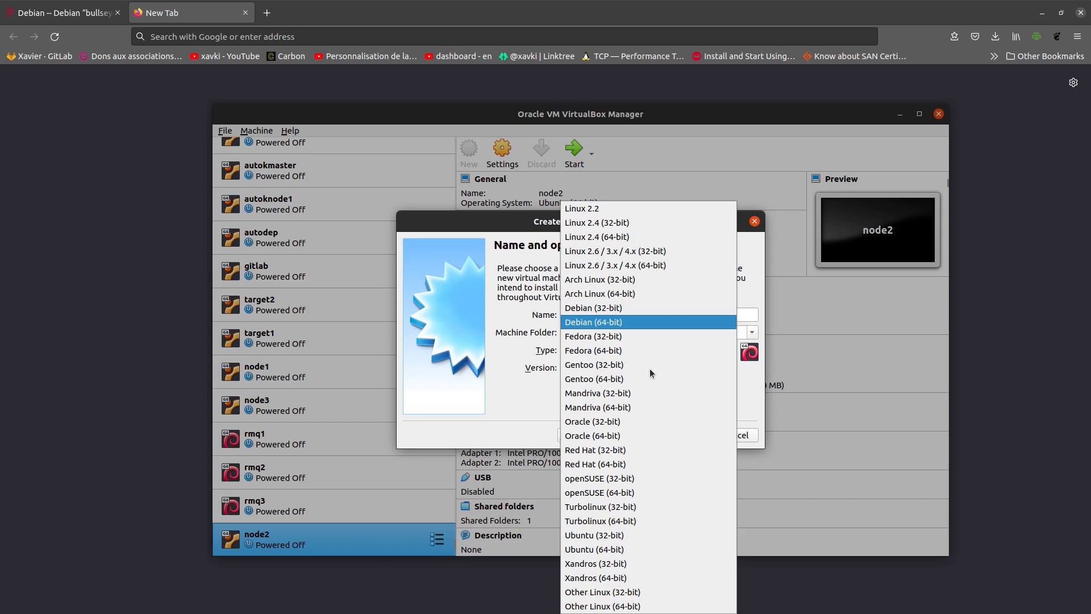
pyautogui.click(654, 324)
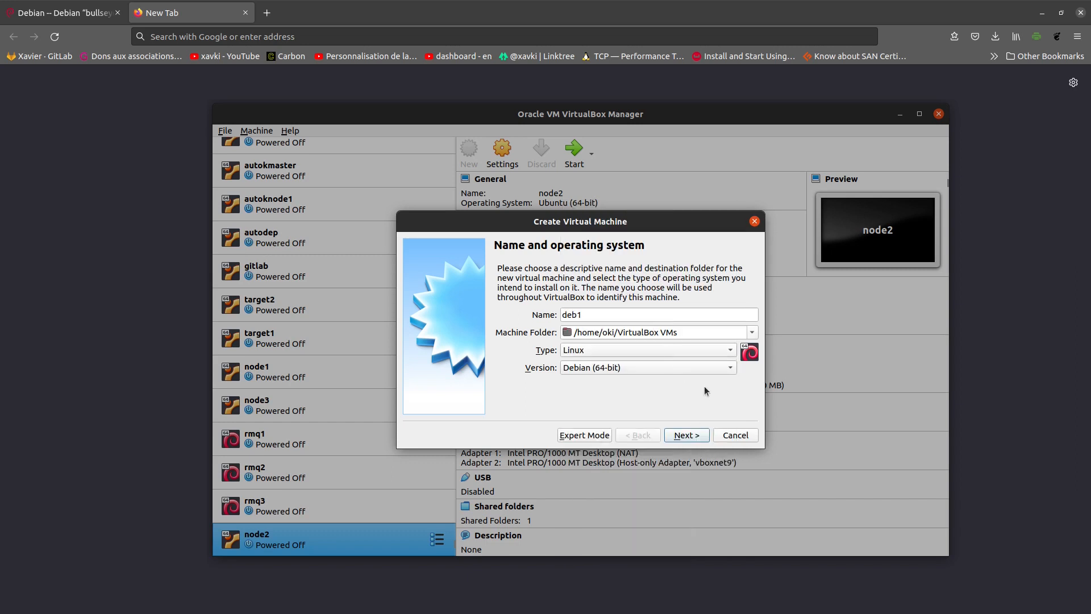
# - Give deb1 2048 MB of memory and choose to create a new virtual hard disk
pyautogui.click(698, 436)
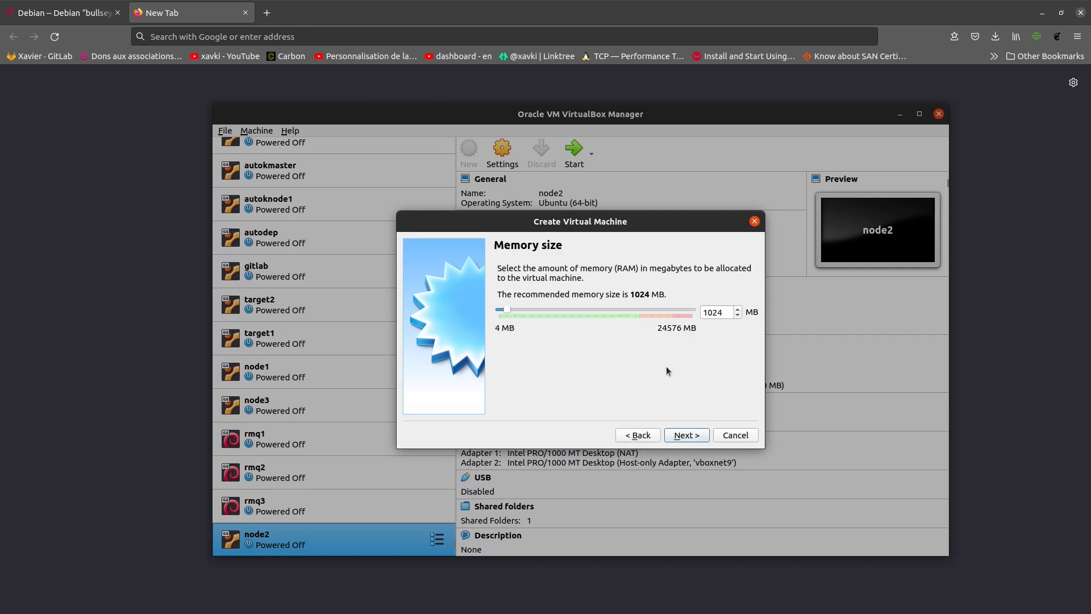
pyautogui.press('Tab')
pyautogui.write('2048')
pyautogui.click(676, 437)
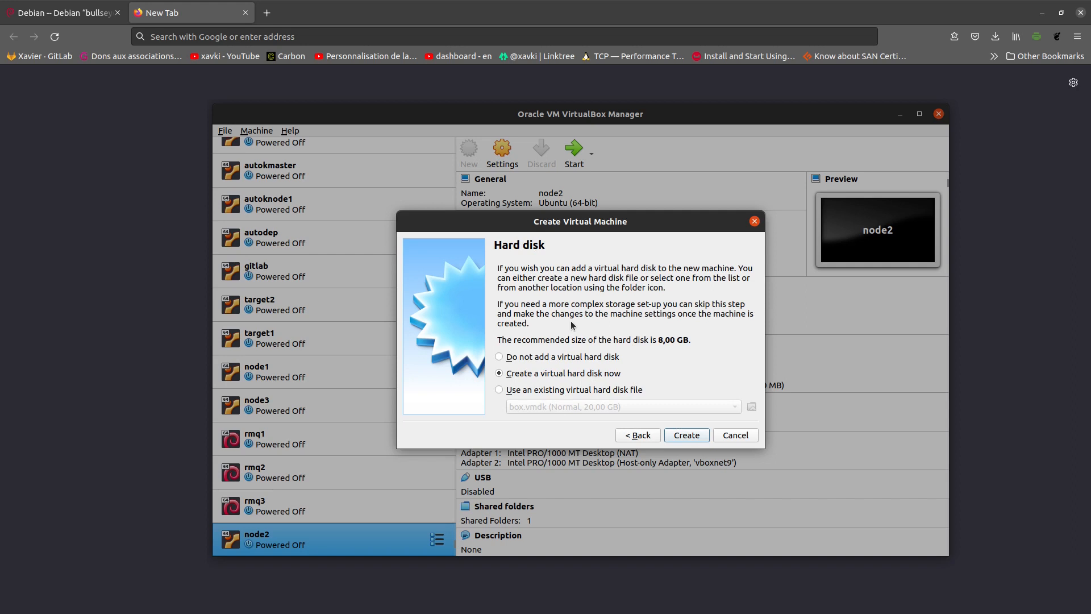
pyautogui.click(686, 435)
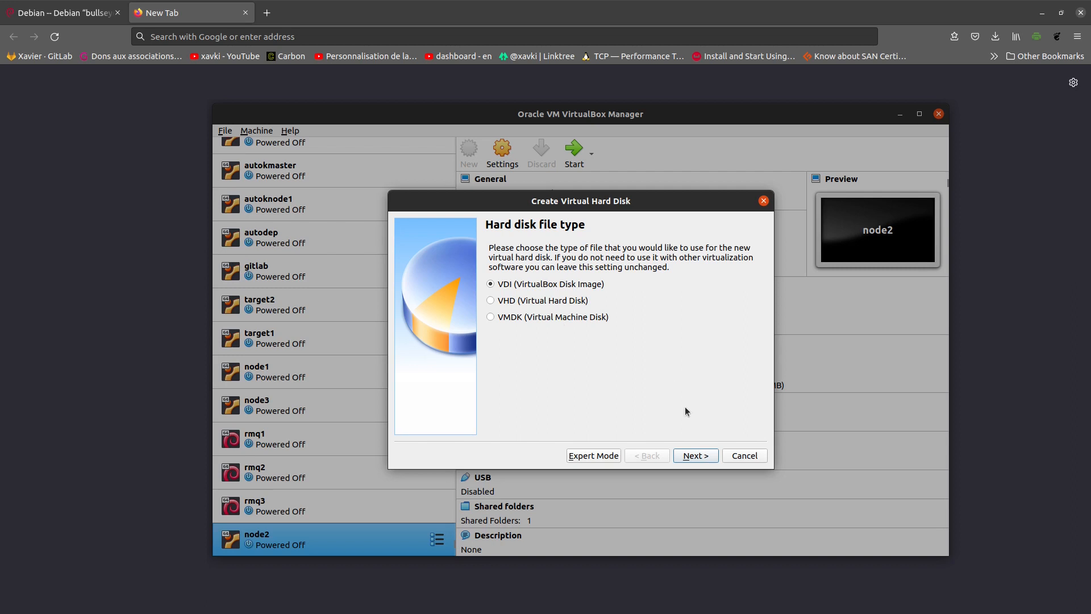
# - Create a dynamically allocated VDI disk enlarged to 15,85 GB, finishing the deb1 machine
pyautogui.click(711, 460)
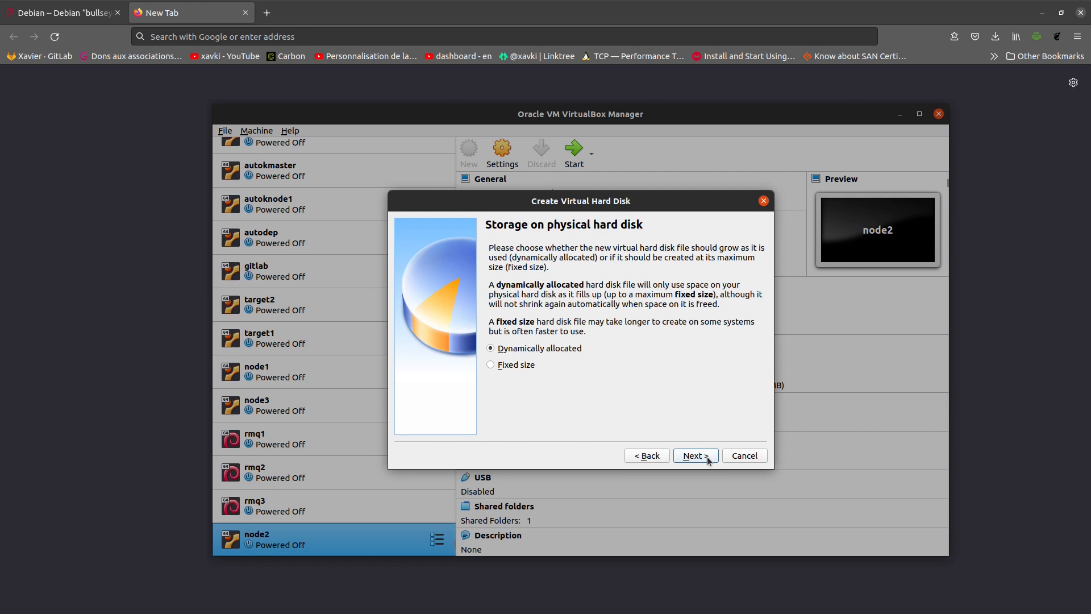
pyautogui.click(695, 456)
pyautogui.moveTo(614, 333); pyautogui.dragTo(625, 334)
pyautogui.click(704, 456)
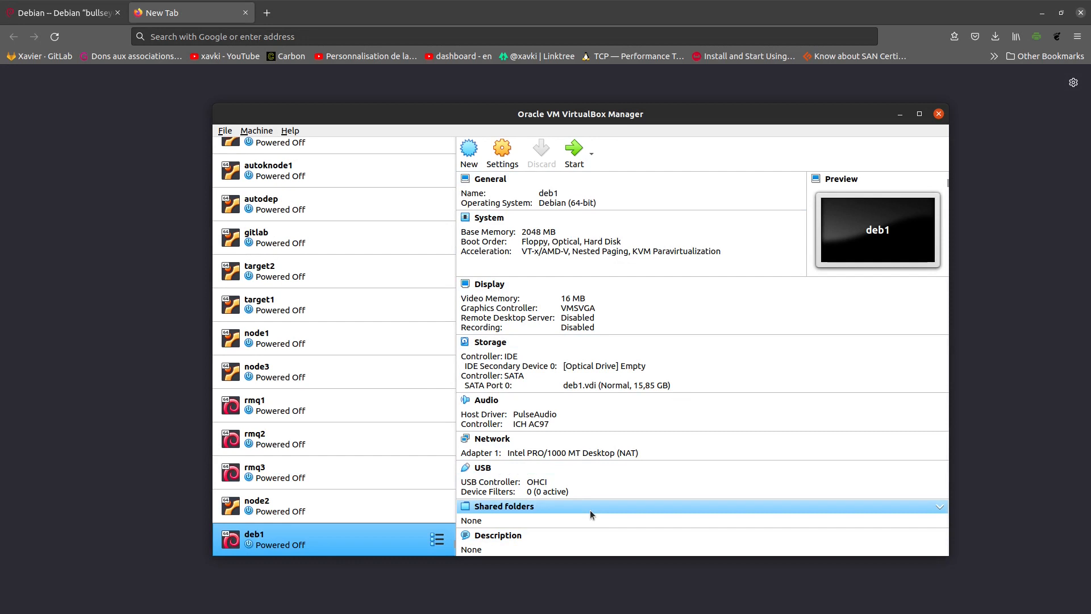
pyautogui.click(526, 232)
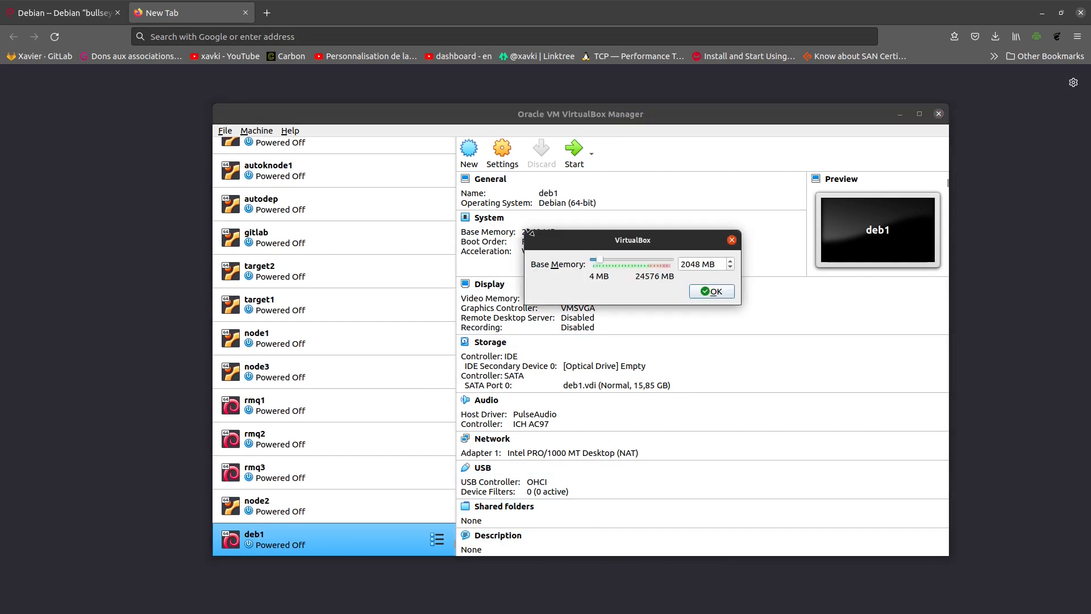
pyautogui.click(732, 240)
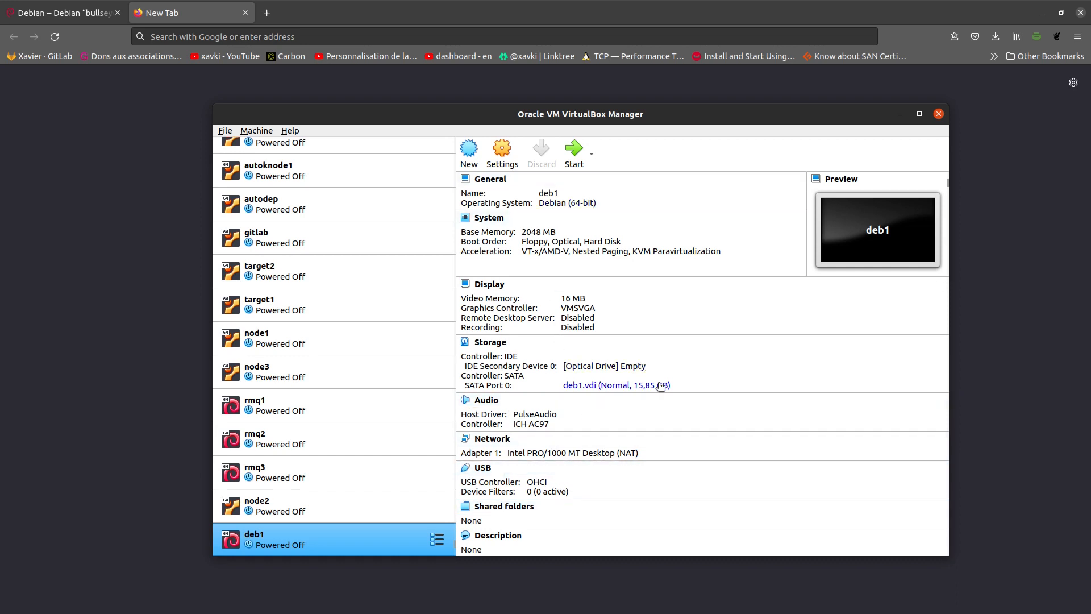
# - Open deb1's Settings, review USB, Network, Audio and Display pages, ending on Storage
pyautogui.click(514, 151)
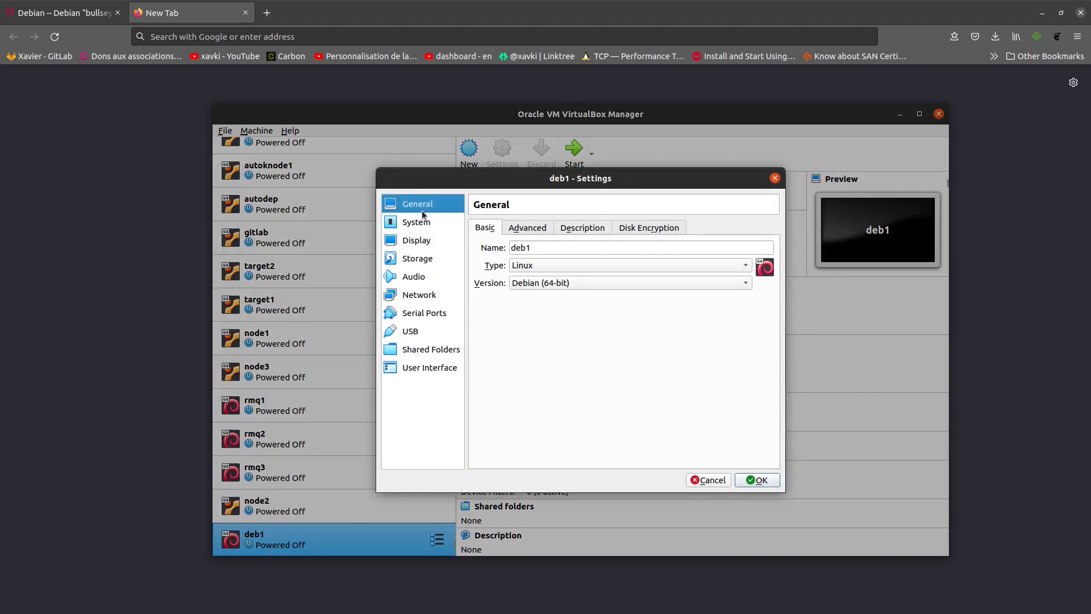
pyautogui.click(425, 331)
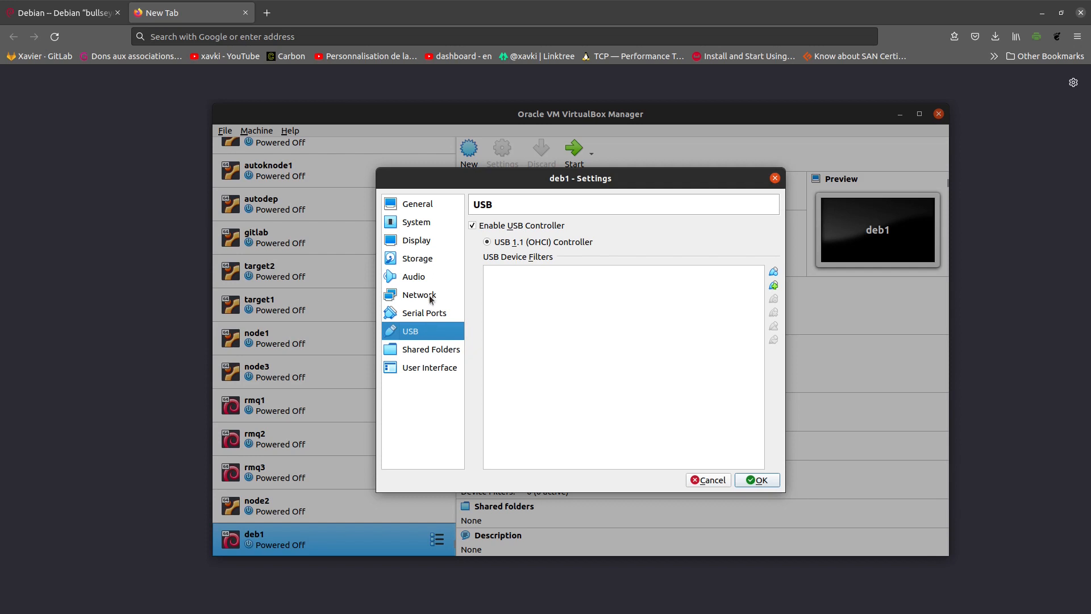
pyautogui.click(431, 296)
pyautogui.click(427, 277)
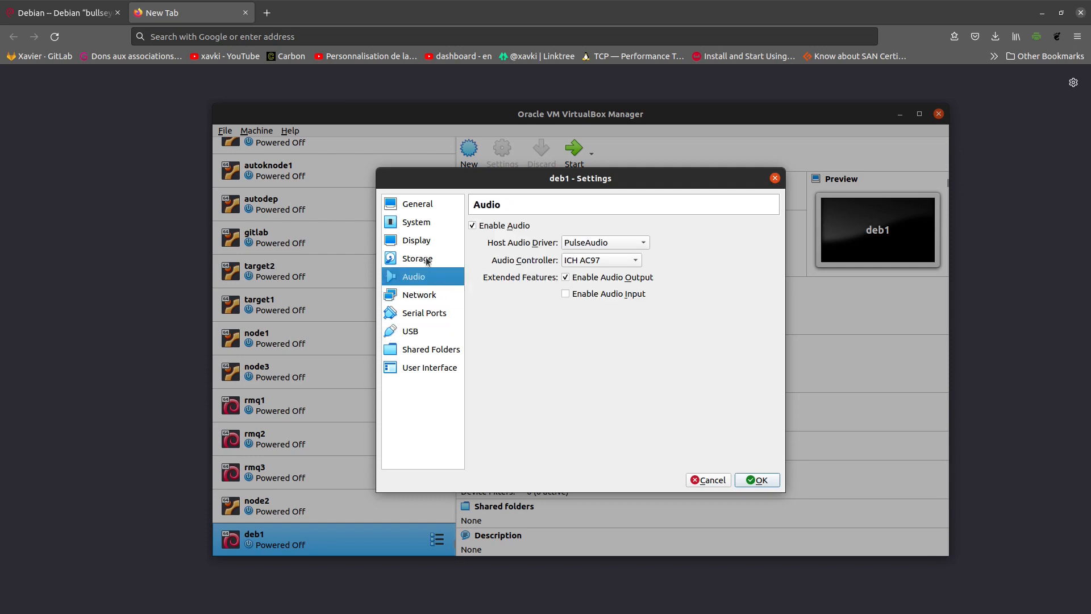
pyautogui.click(428, 257)
pyautogui.click(430, 242)
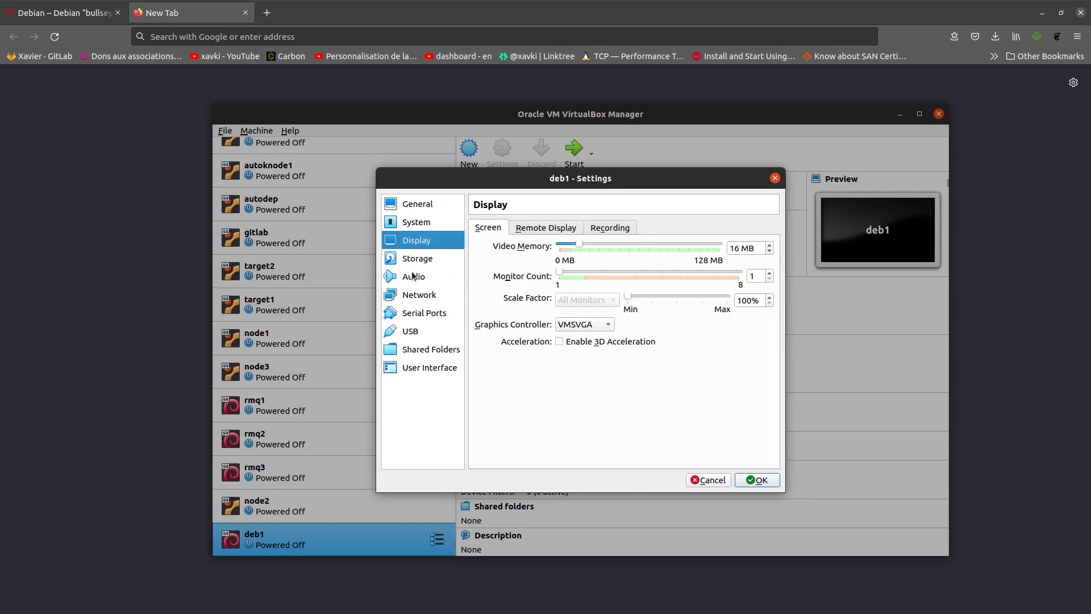
pyautogui.click(421, 259)
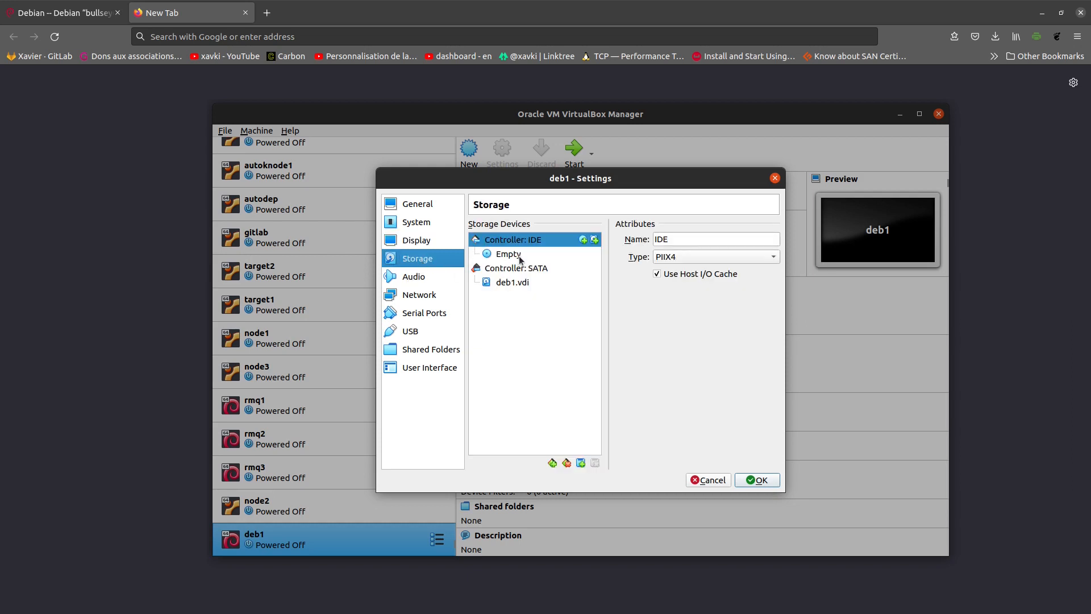
# - Inspect the deb1.vdi hard disk details and check which SATA port it uses
pyautogui.moveTo(527, 291)
pyautogui.click(528, 283)
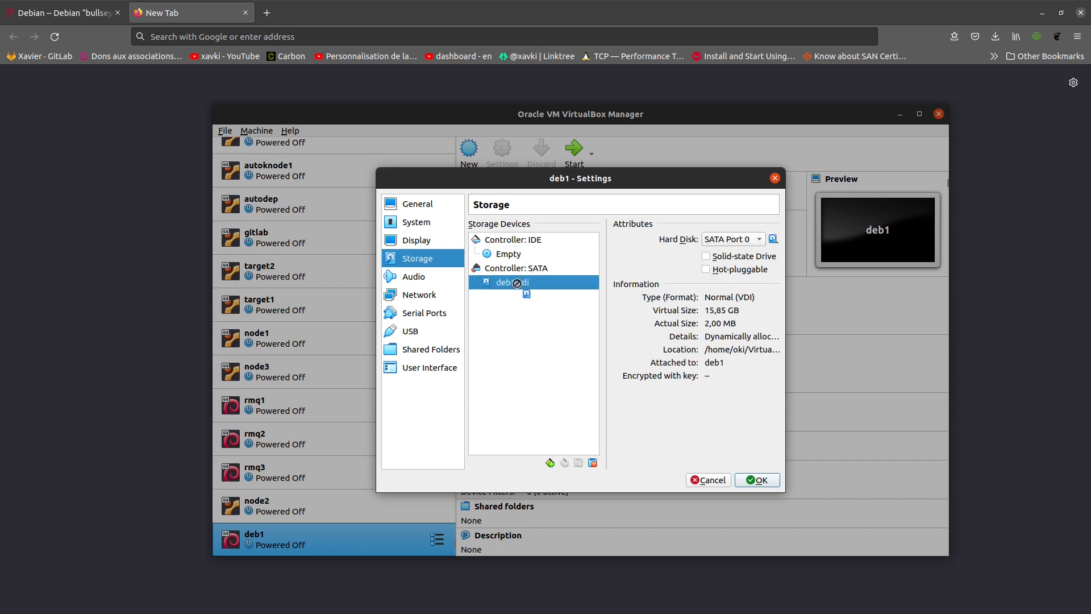
pyautogui.moveTo(516, 283); pyautogui.dragTo(571, 280)
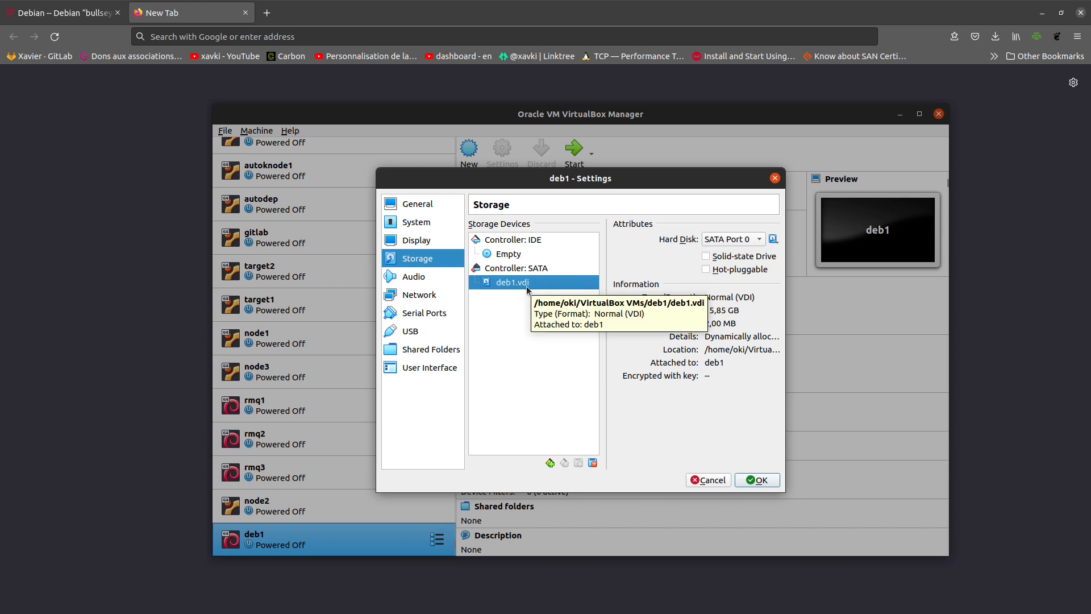
pyautogui.click(762, 240)
pyautogui.press('Escape')
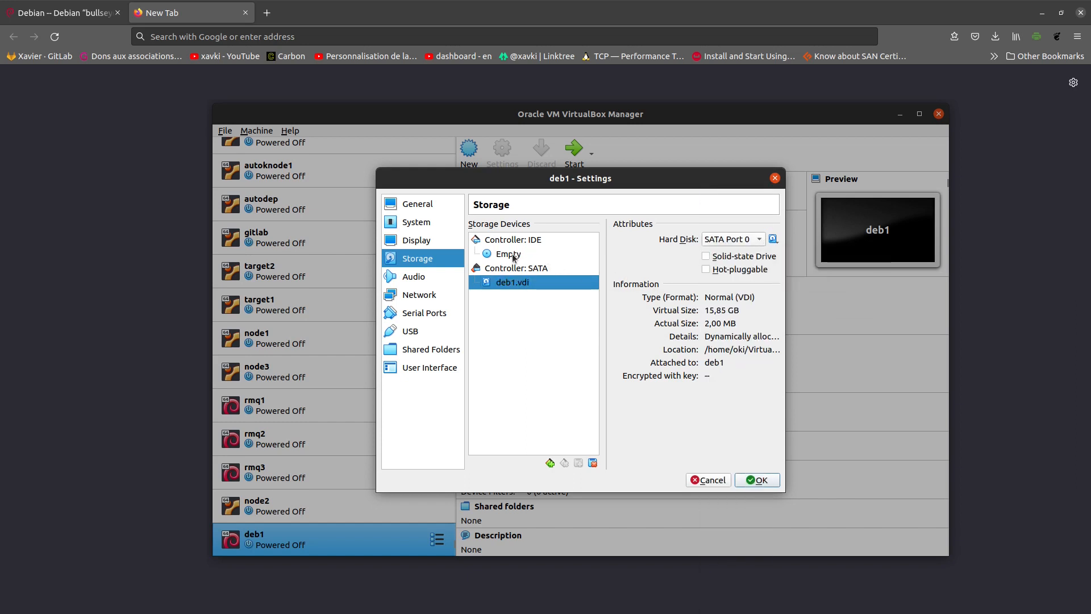
# - Load debian-11.2.0-amd64-netinst.iso into the empty IDE optical drive
pyautogui.moveTo(510, 254); pyautogui.dragTo(759, 335)
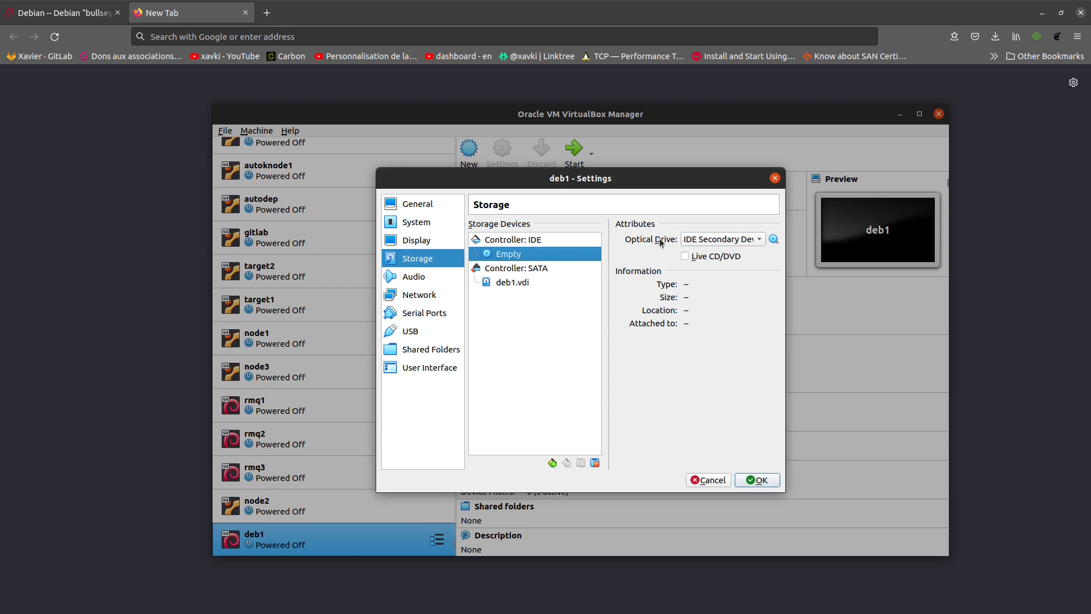
pyautogui.click(773, 240)
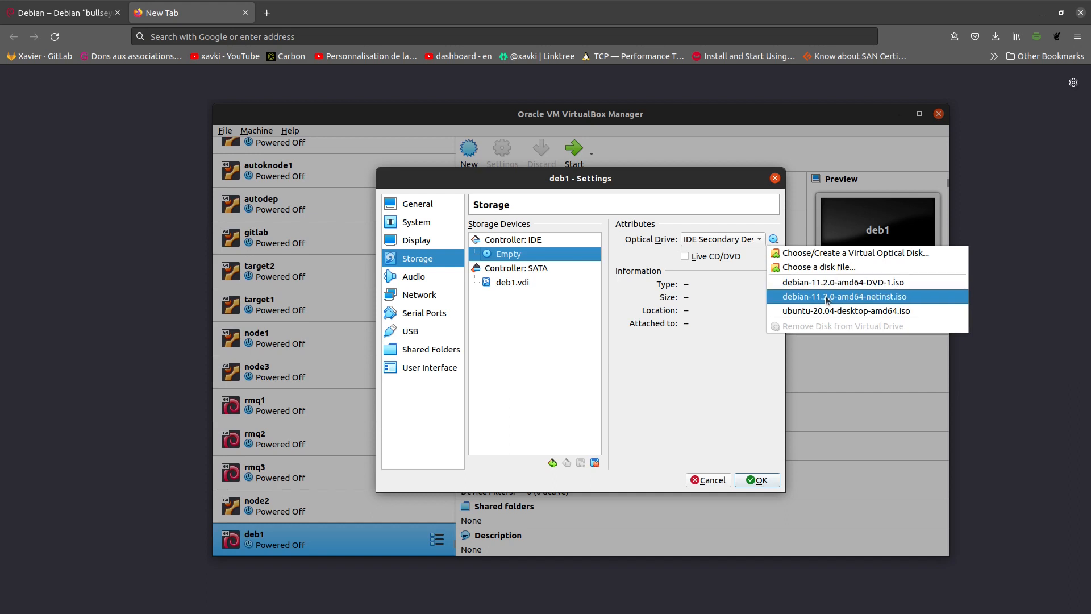
pyautogui.click(827, 300)
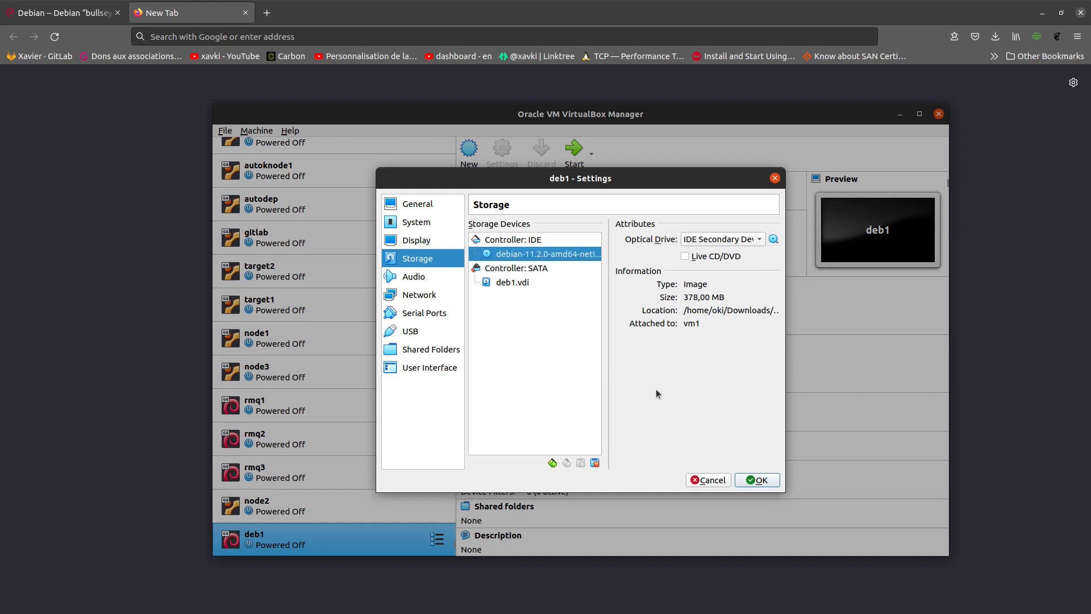
# - Attach Adapter 1 to NAT Network 'nat1' and save deb1's settings
pyautogui.click(429, 295)
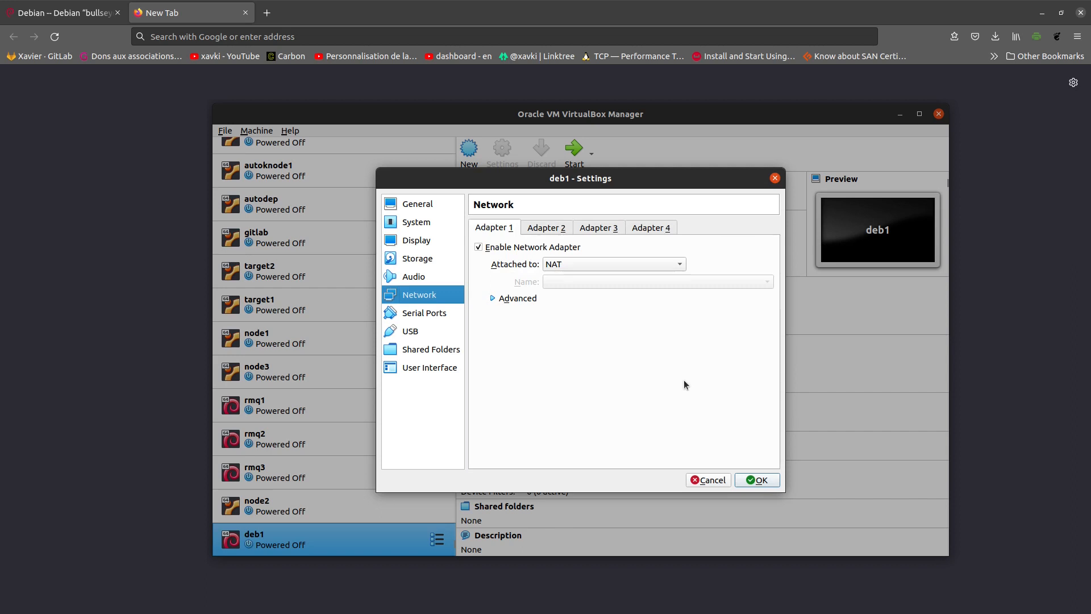
pyautogui.click(584, 264)
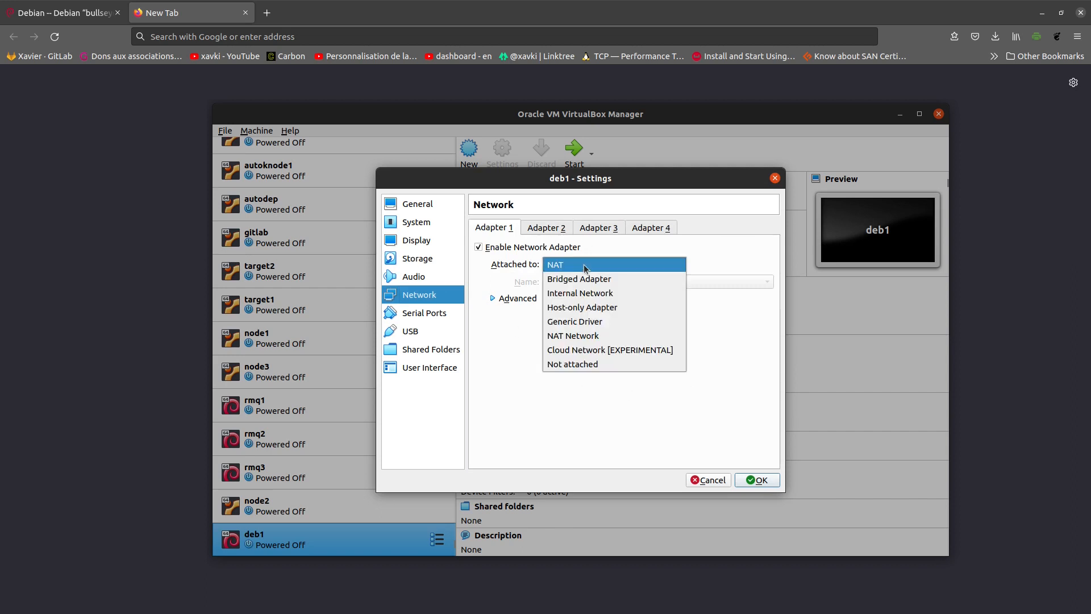
pyautogui.click(587, 338)
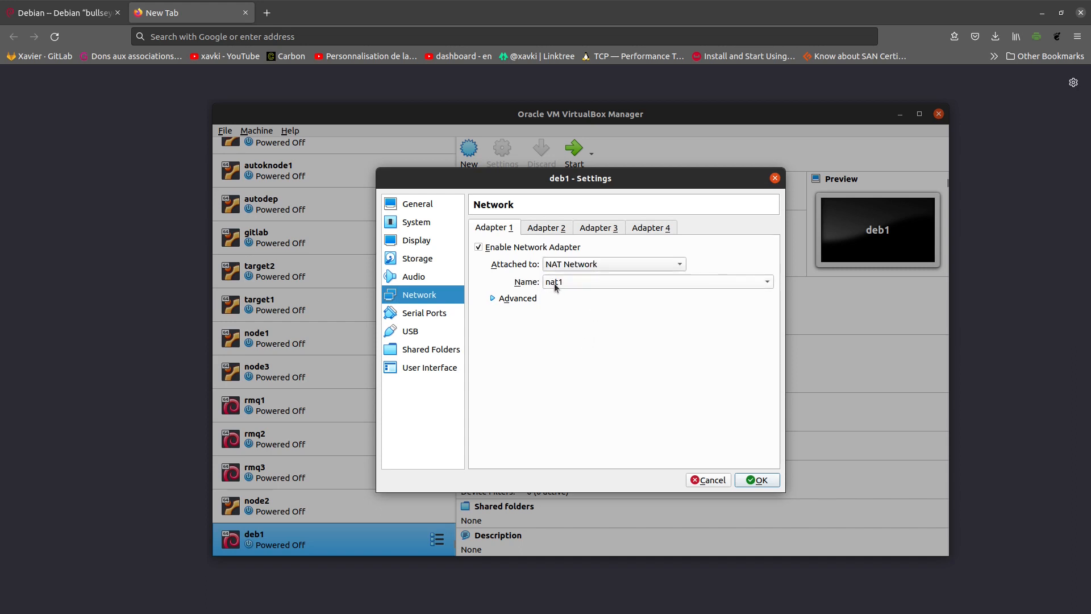
pyautogui.click(515, 299)
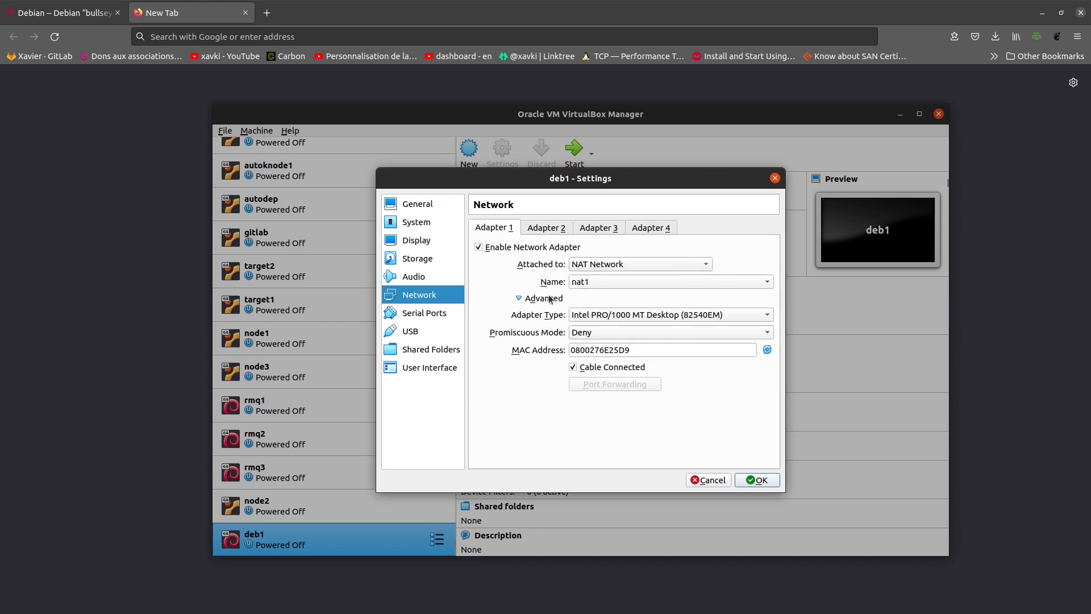
pyautogui.click(761, 481)
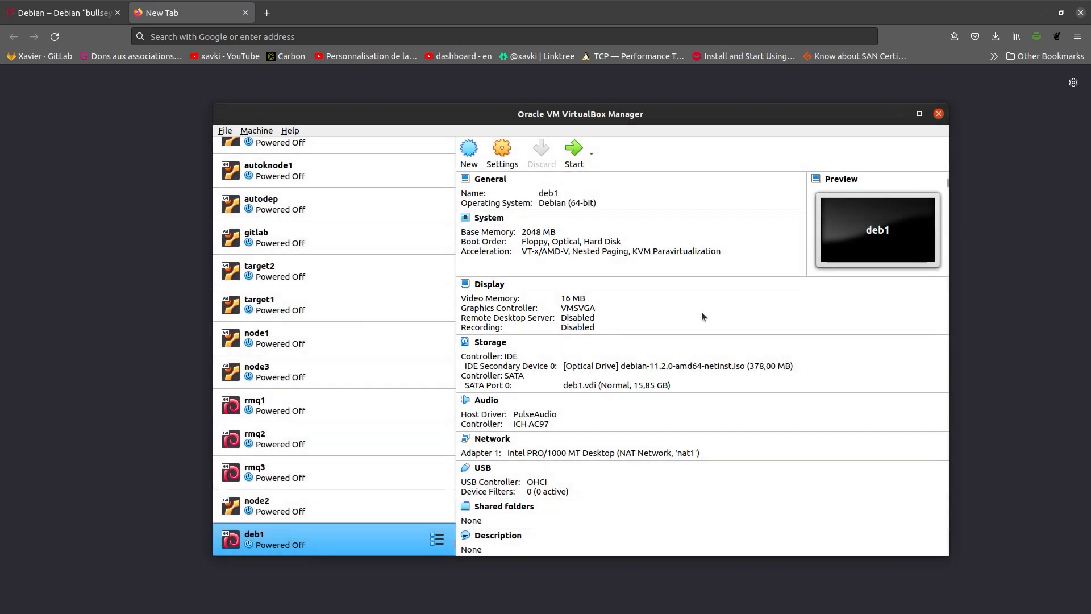
# - Start deb1 and enlarge its VM window
pyautogui.click(572, 157)
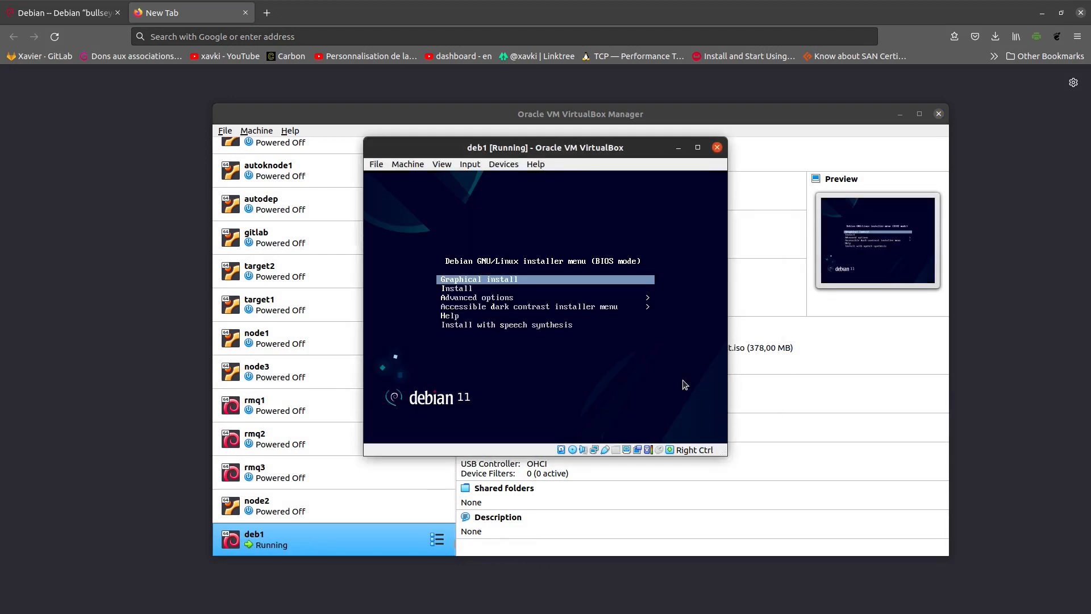
pyautogui.moveTo(725, 455); pyautogui.dragTo(763, 461)
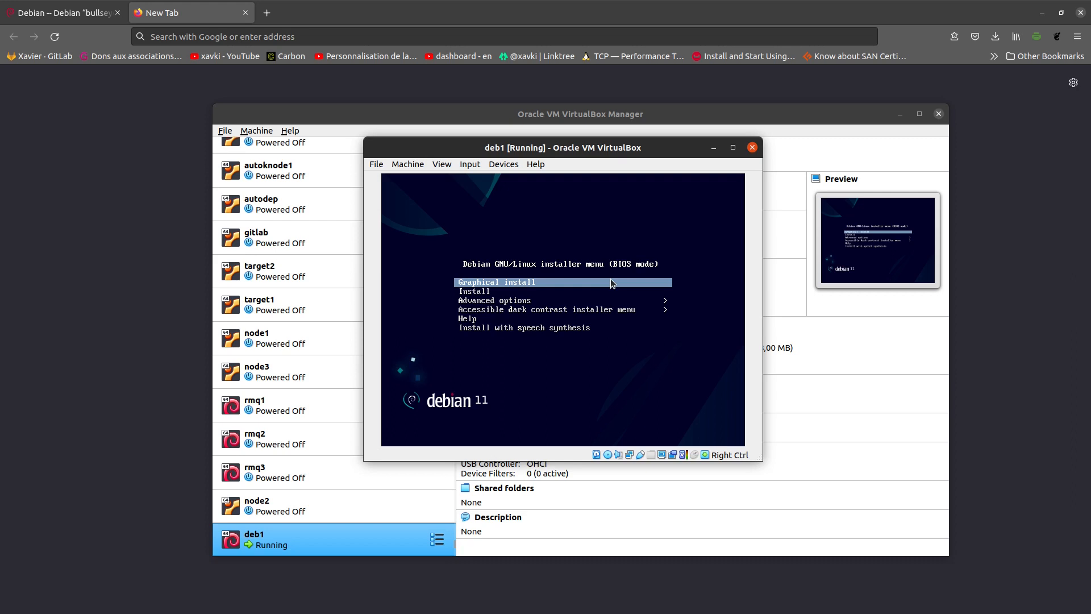
# - Launch the Graphical install with French language, France location and French keyboard
pyautogui.press('Return')
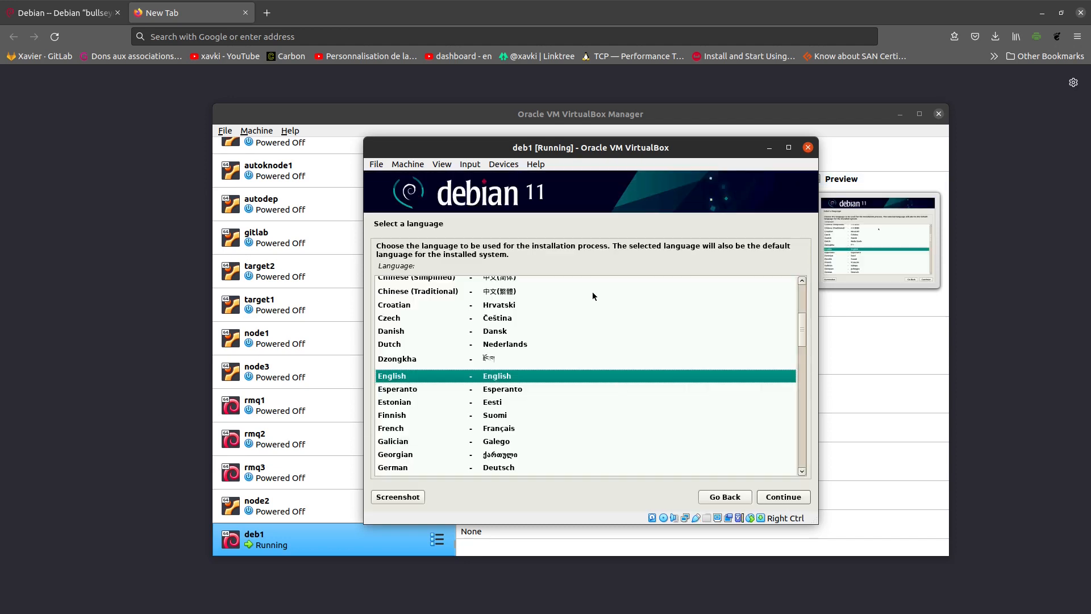
pyautogui.press('Down')
pyautogui.press('Down')
pyautogui.press('Down')
pyautogui.press('Down')
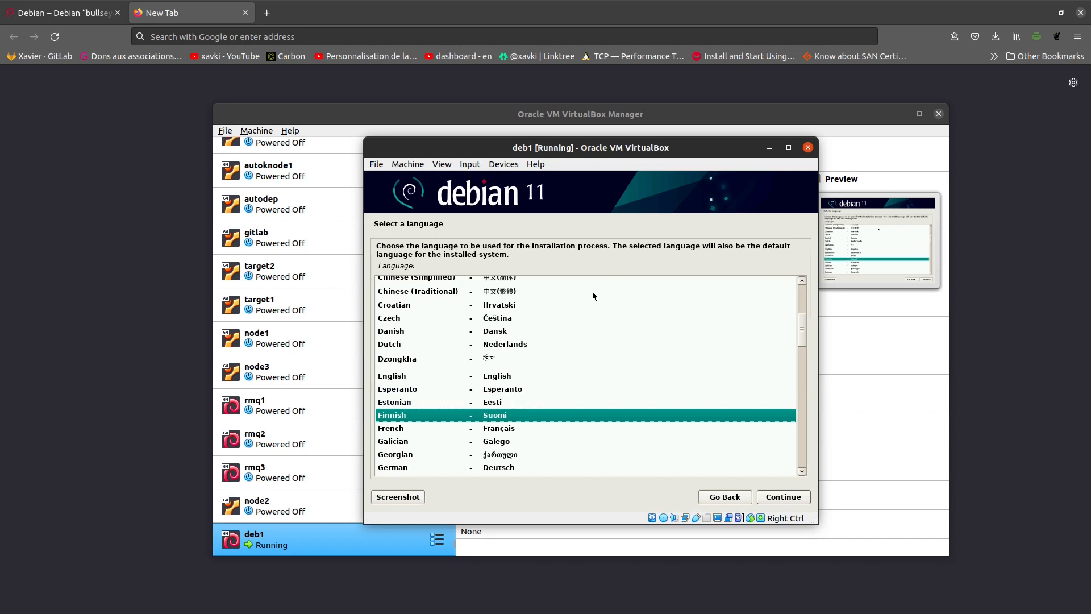
pyautogui.press('Return')
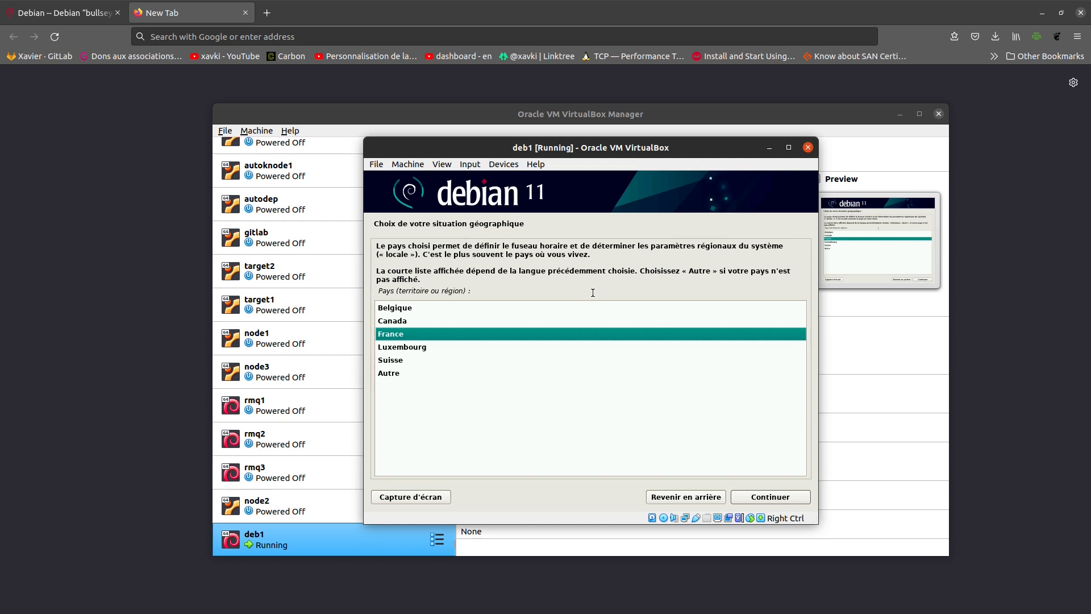
pyautogui.press('Return')
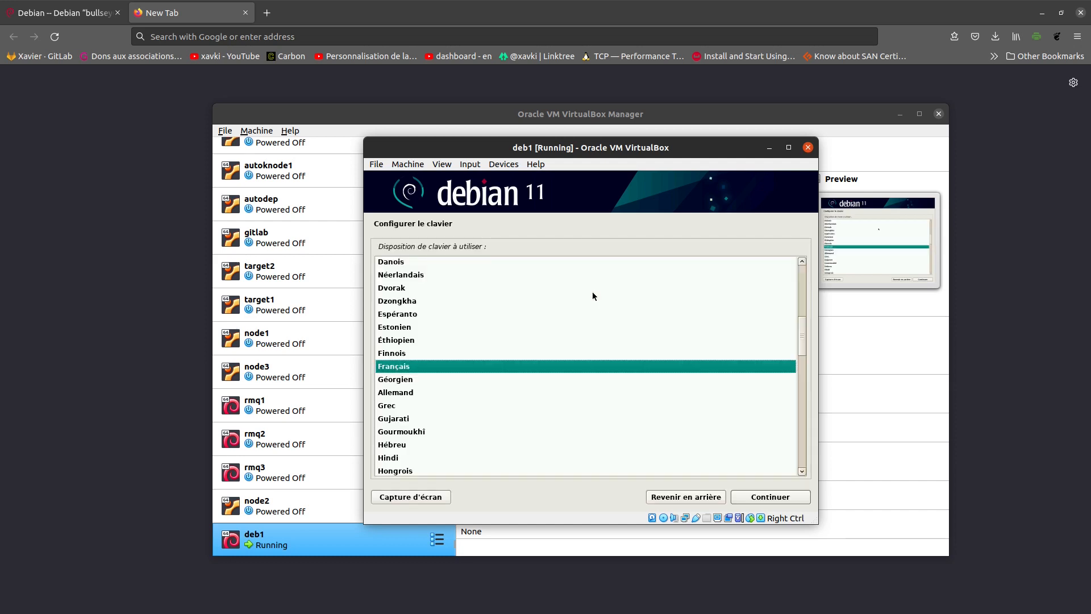
pyautogui.press('Return')
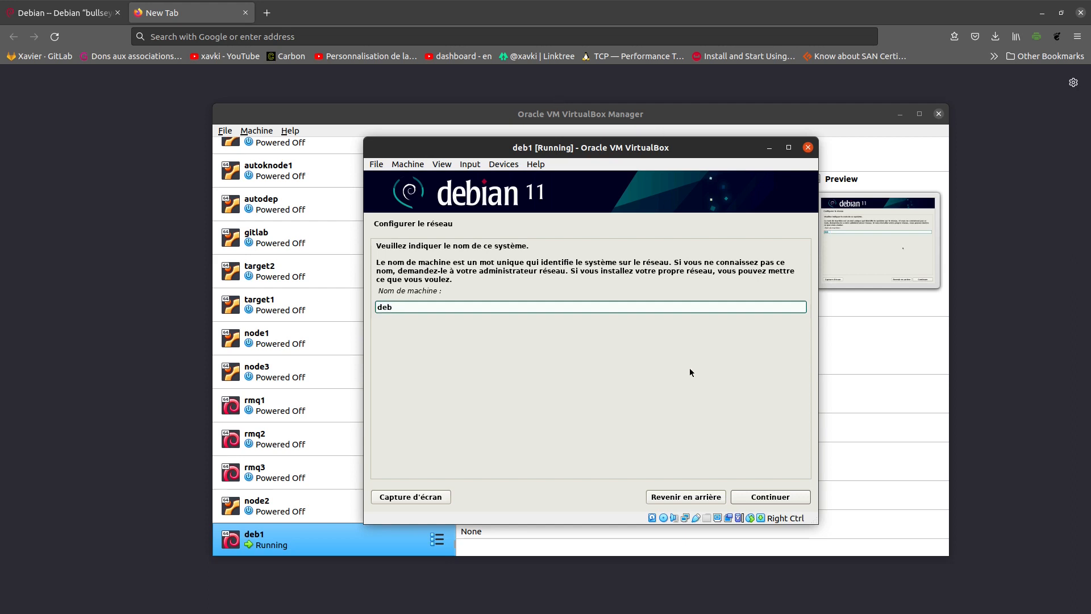
# - Set hostname deb1 with an empty domain, then enter and confirm the root password
pyautogui.write('1')
pyautogui.click(777, 498)
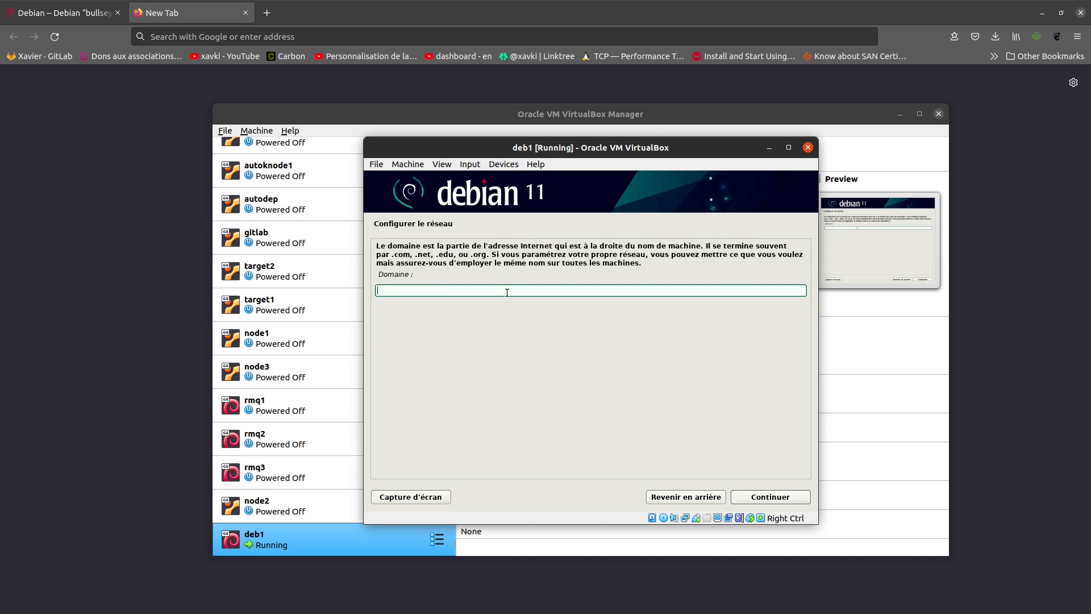
pyautogui.click(776, 503)
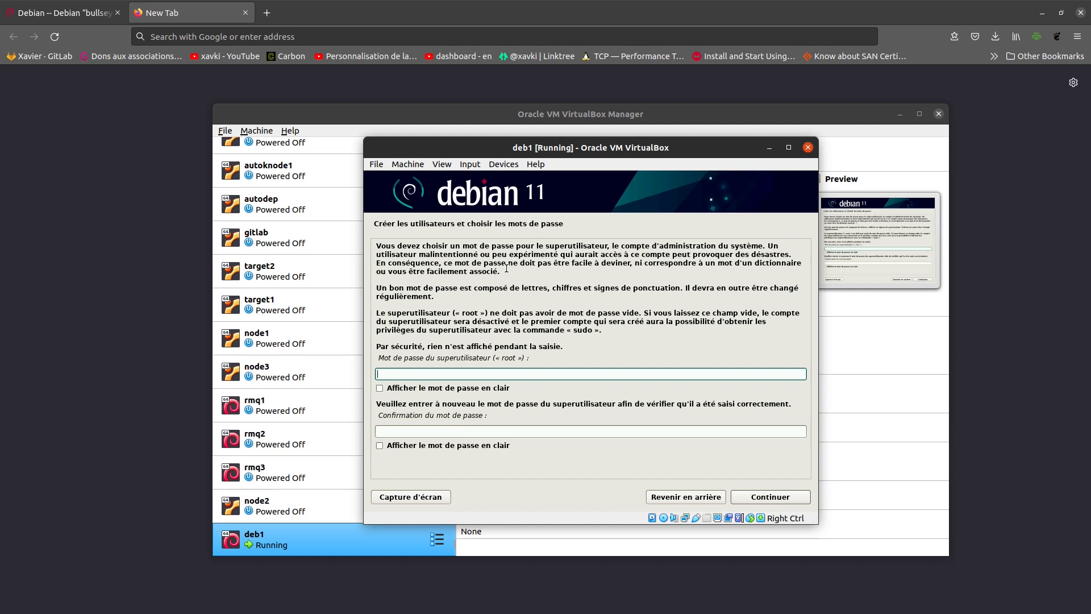
pyautogui.write('********')
pyautogui.press('Tab')
pyautogui.press('Tab')
pyautogui.write('********')
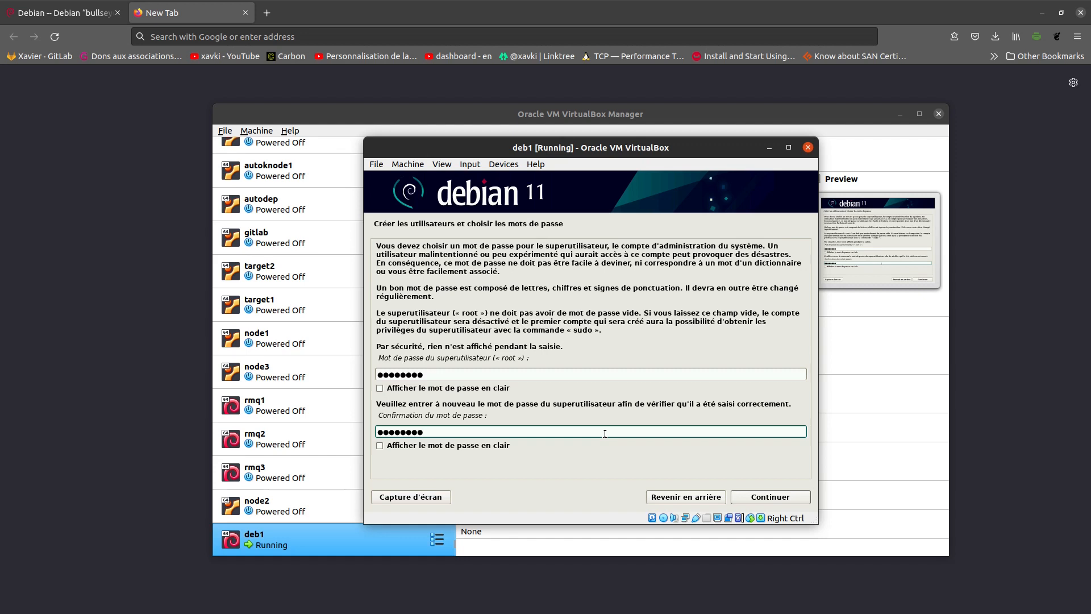
# - Create the new user account with its full name, the proposed login and a password
pyautogui.click(781, 501)
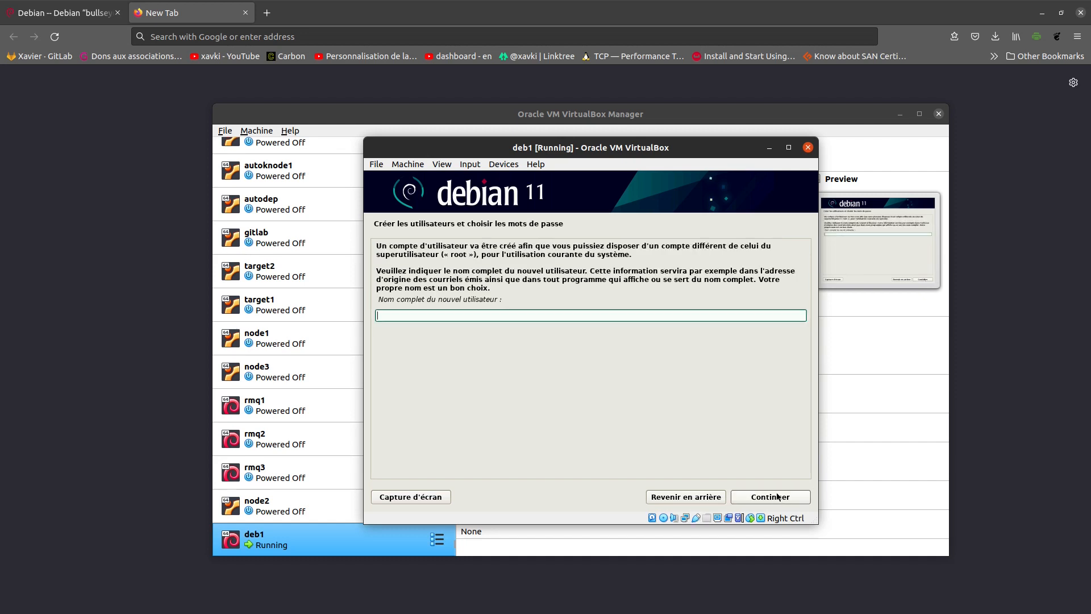
pyautogui.write('xavki')
pyautogui.press('Return')
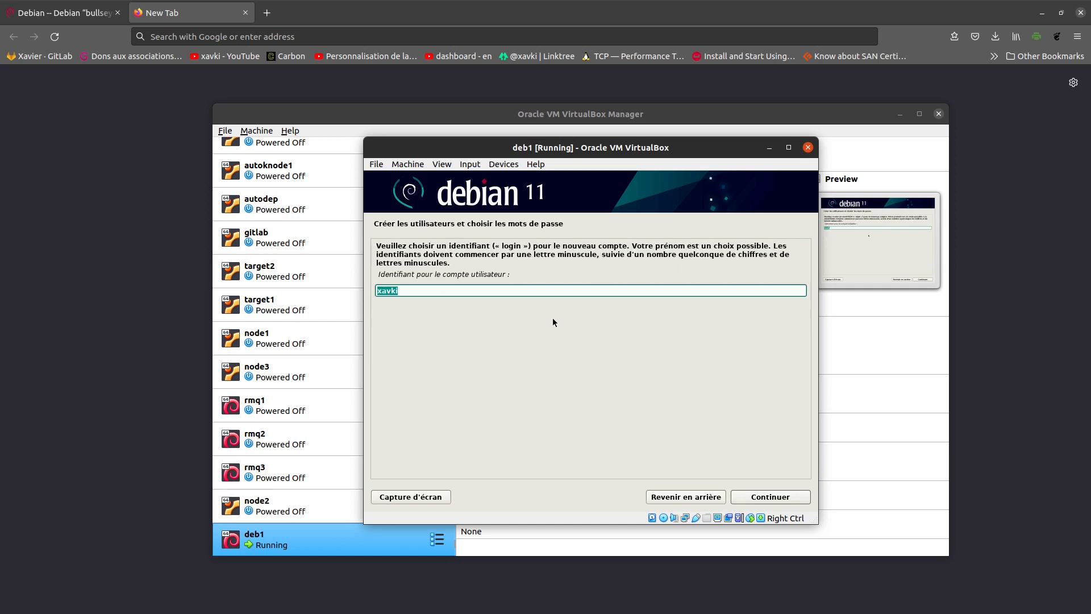
pyautogui.press('Return')
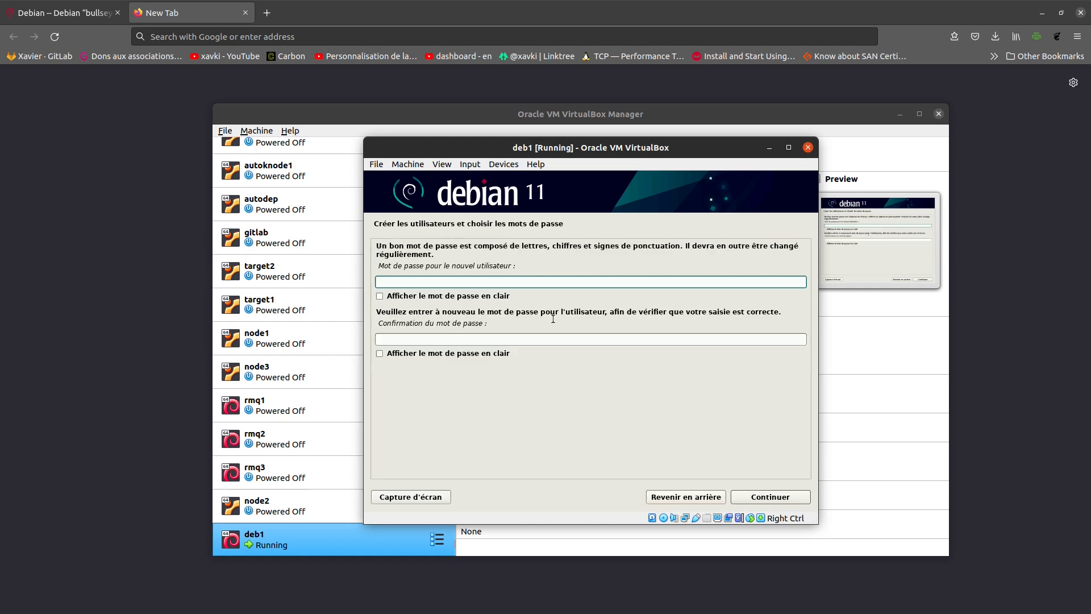
pyautogui.write('xavki123')
pyautogui.press('Tab')
pyautogui.press('Tab')
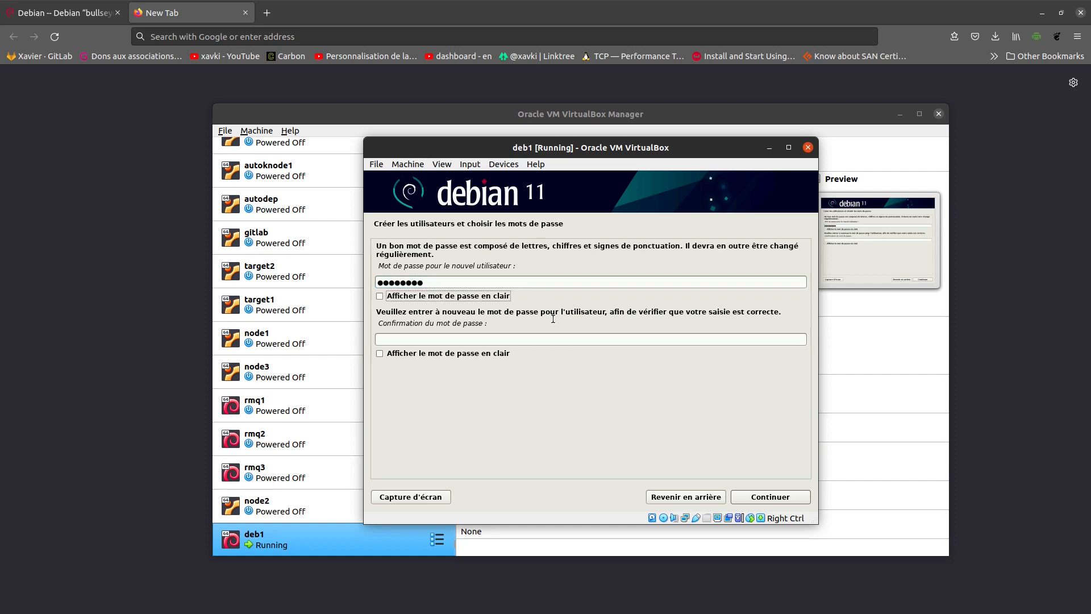
pyautogui.write('xavki123')
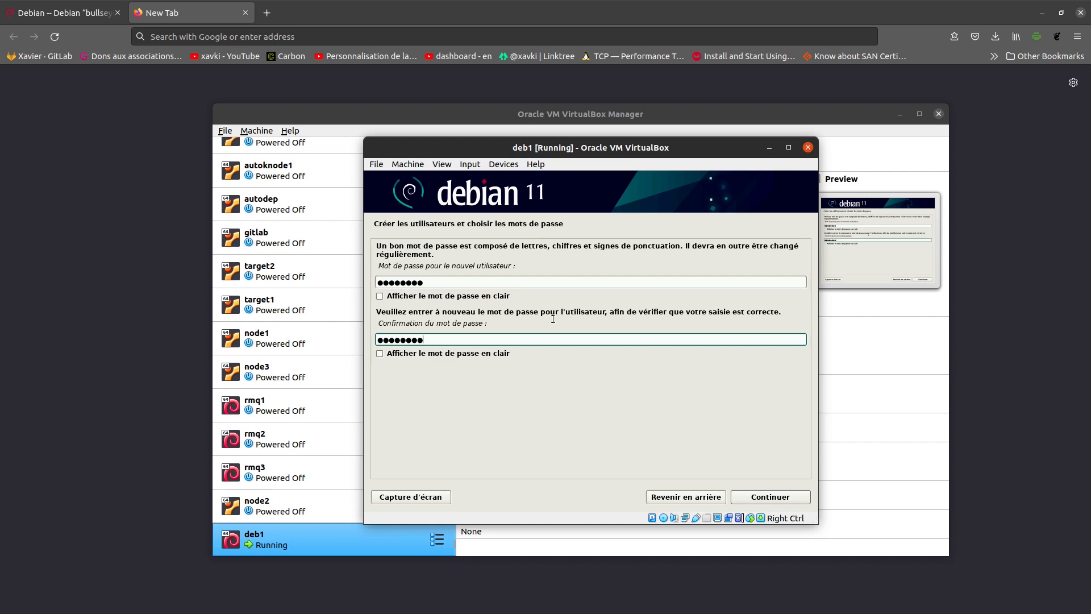
pyautogui.click(772, 499)
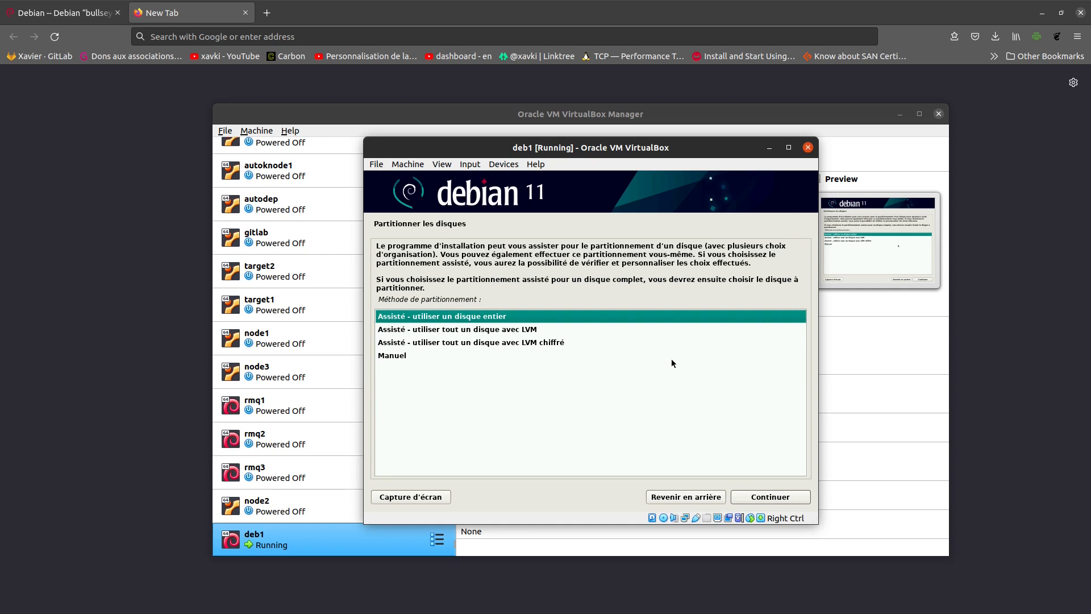
# - Choose 'Assisté - utiliser tout un disque avec LVM' as the partitioning method
pyautogui.press('Down')
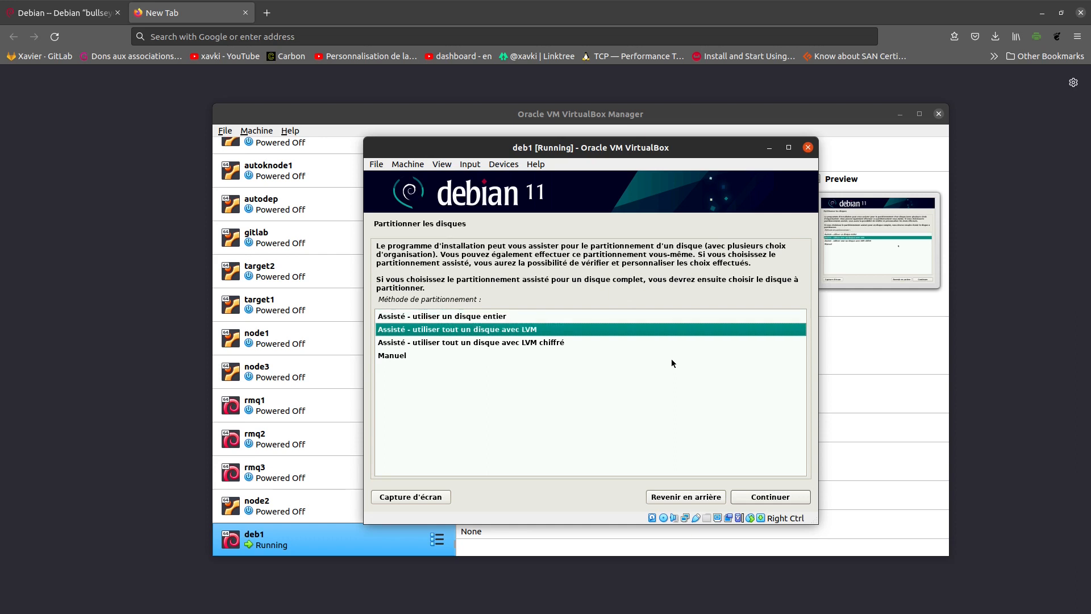
pyautogui.press('Down')
pyautogui.press('Up')
pyautogui.press('Up')
pyautogui.press('Down')
pyautogui.press('Down')
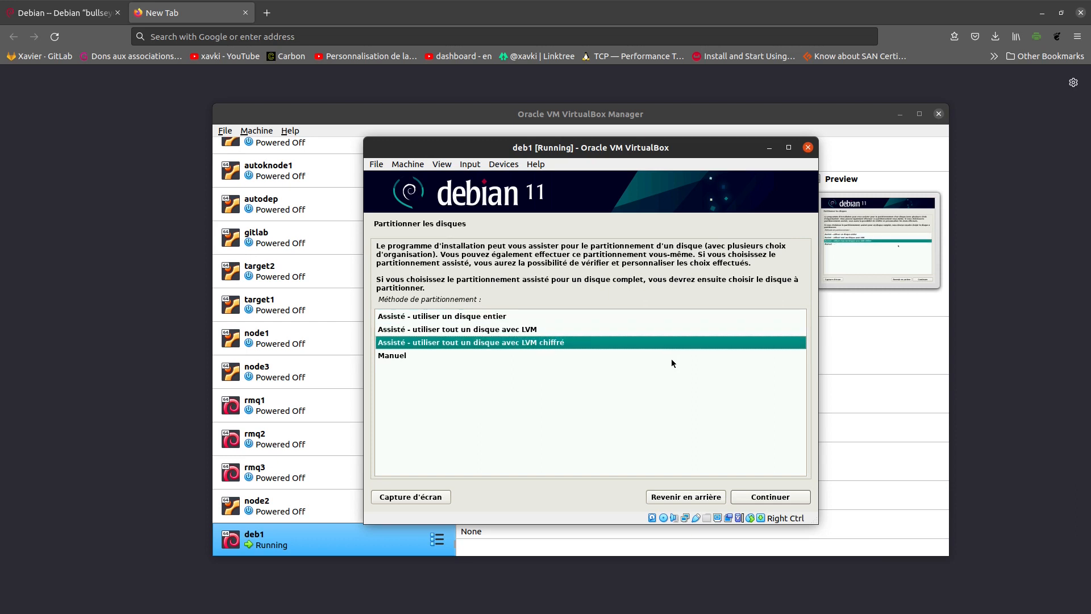
pyautogui.press('Up')
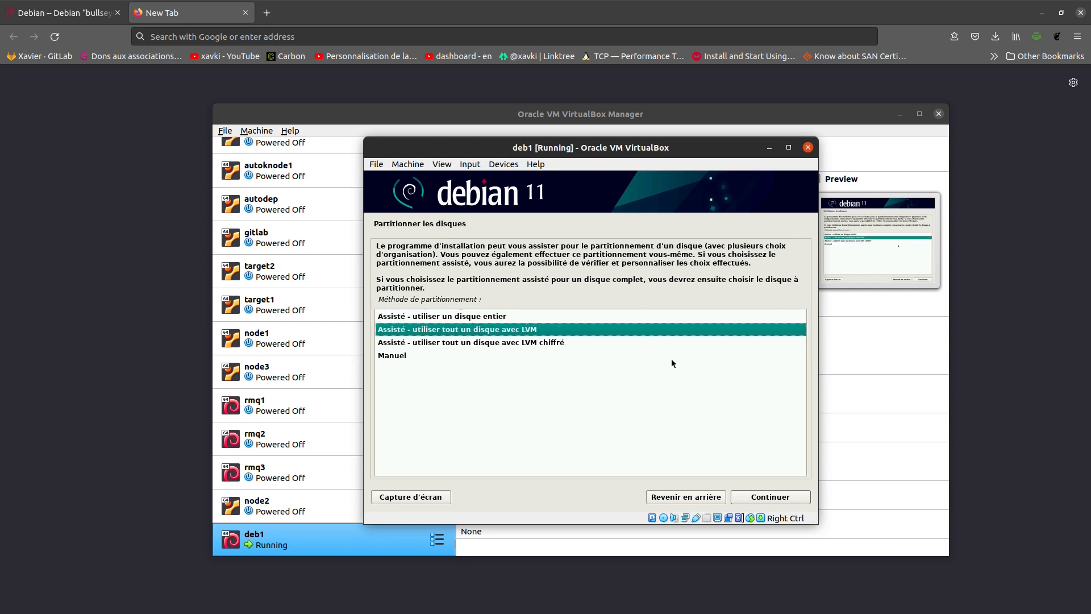
pyautogui.press('Down')
pyautogui.press('Down')
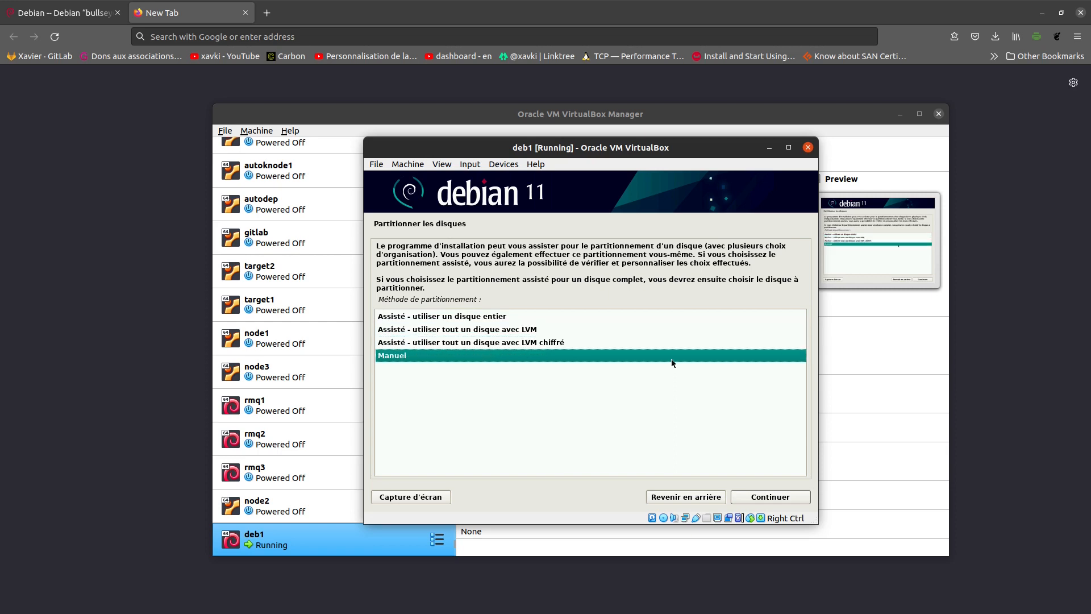
pyautogui.press('Up')
pyautogui.press('Up')
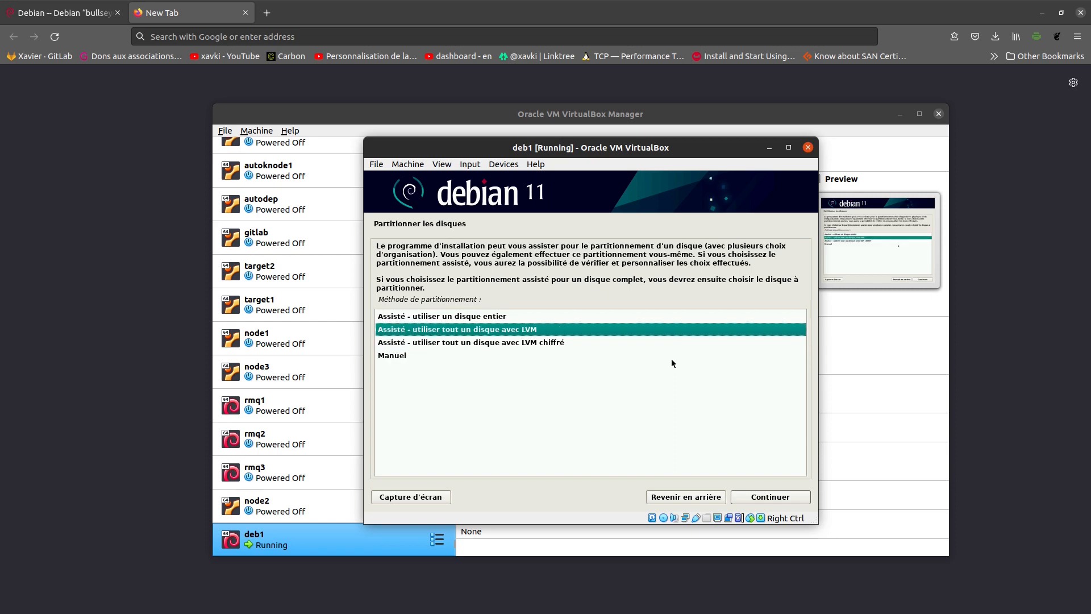
pyautogui.press('Return')
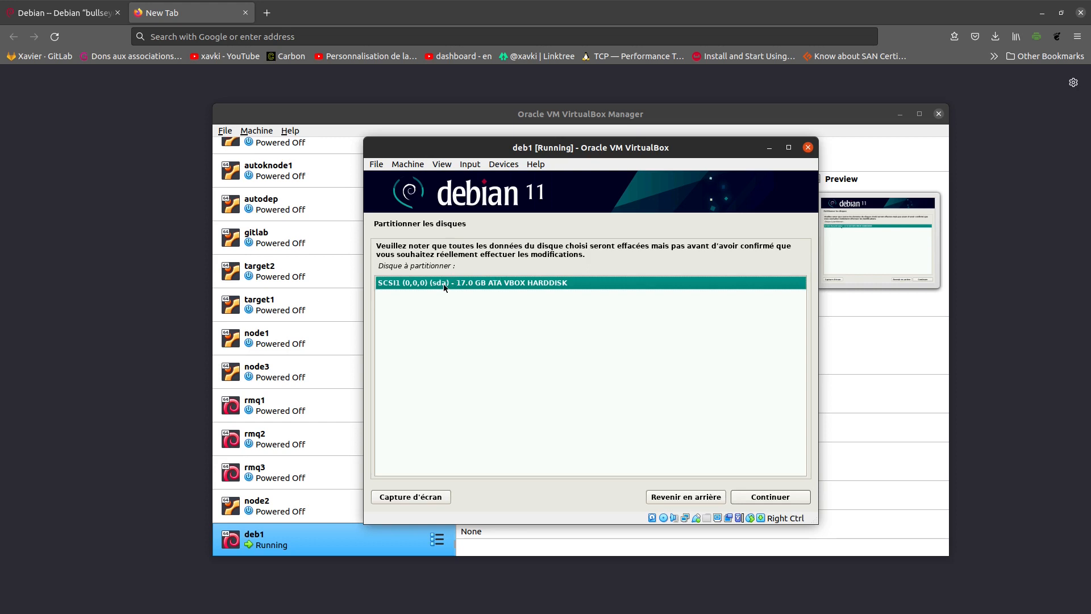
# - Pick disk sda and select the separate /home, /var and /tmp partition scheme
pyautogui.click(788, 499)
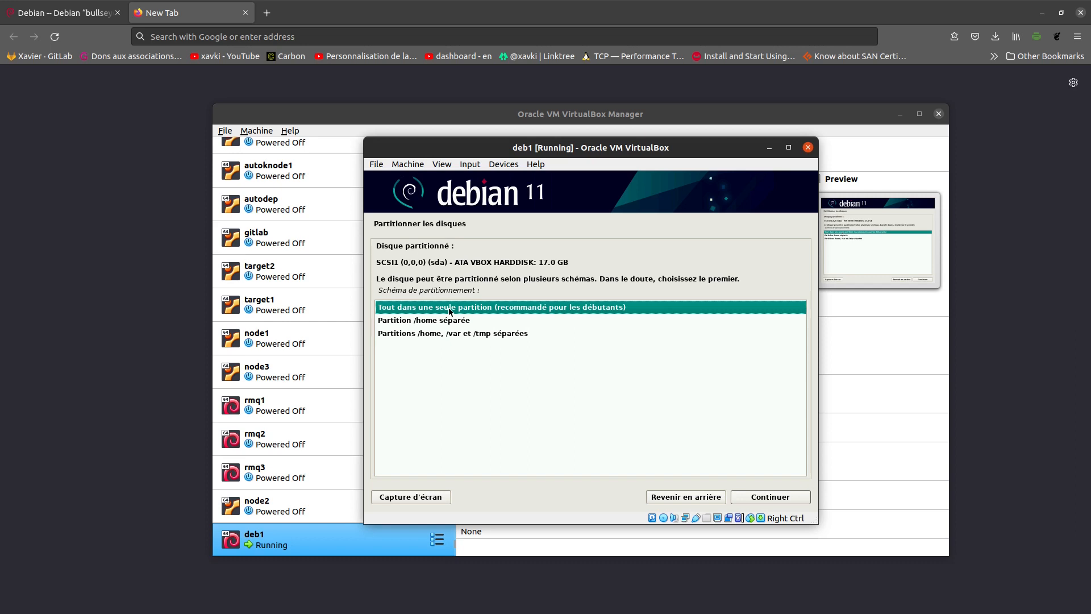
pyautogui.press('Down')
pyautogui.press('Down')
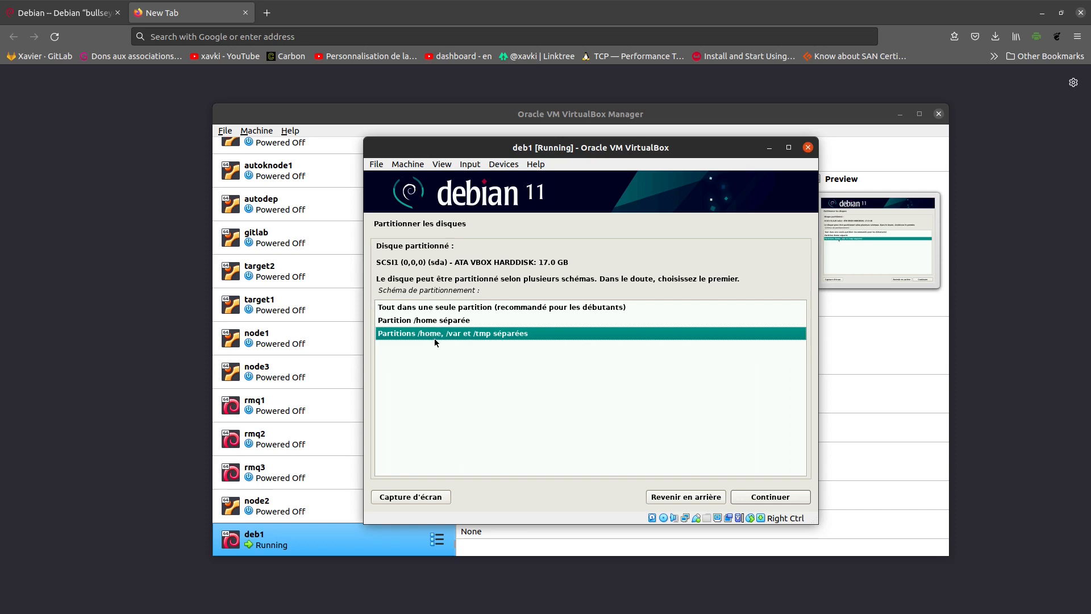
# - Confirm the separate-partitions scheme and agree to write changes and configure LVM
pyautogui.click(789, 498)
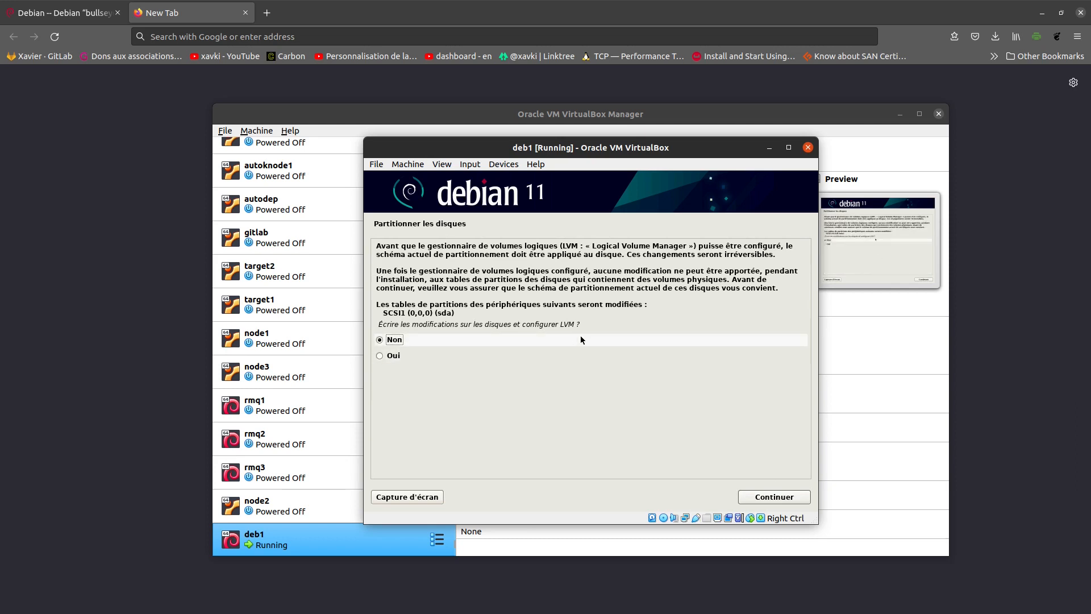
pyautogui.click(395, 357)
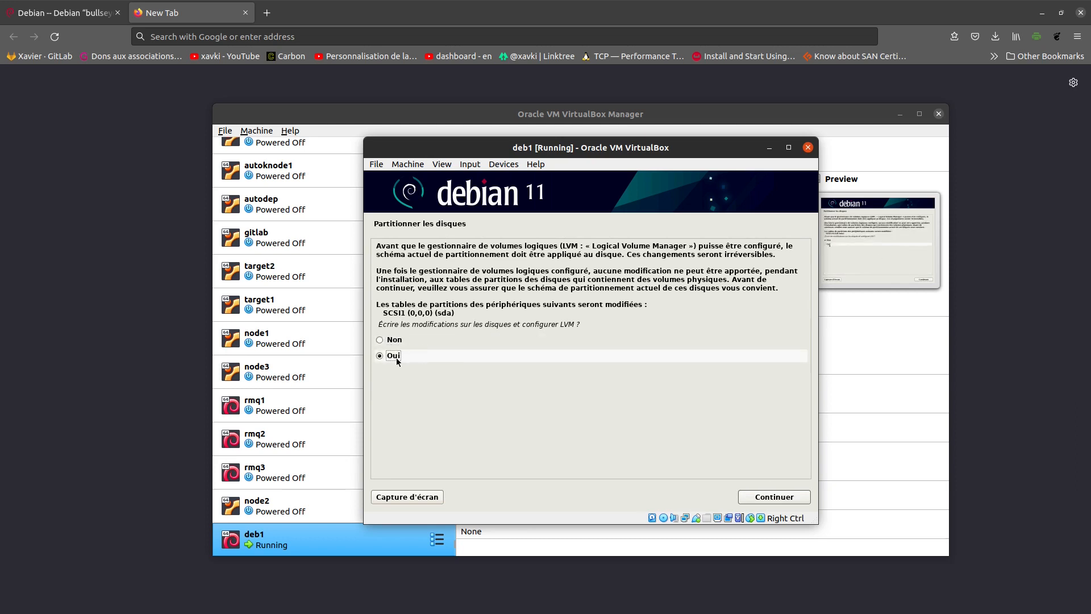
pyautogui.click(777, 495)
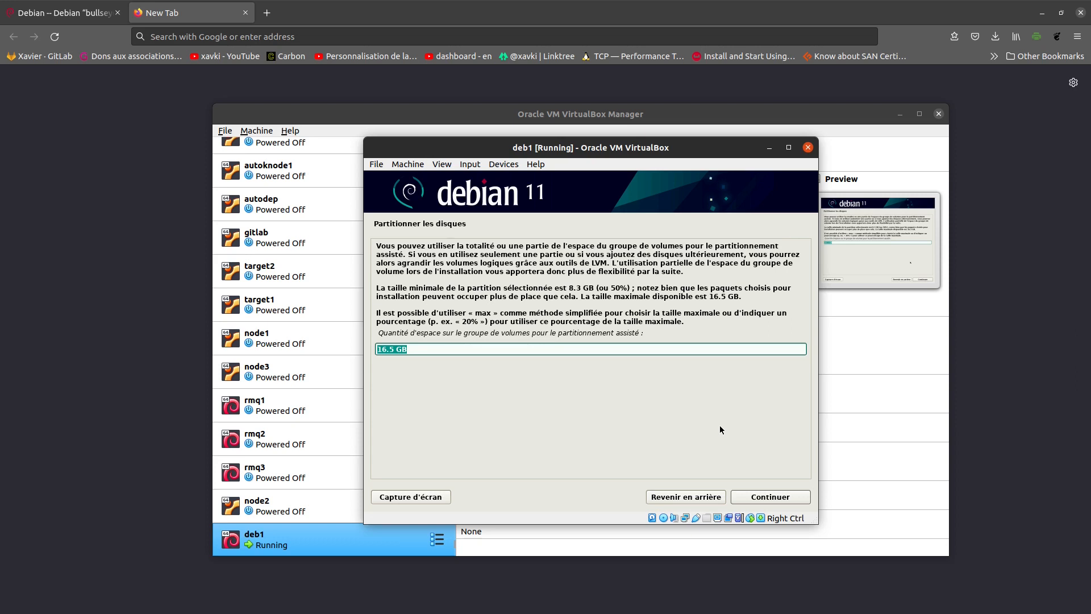
# - Replace the 16.5 GB volume-group size with 80% for guided partitioning
pyautogui.press('BackSpace')
pyautogui.write('80%')
pyautogui.click(793, 498)
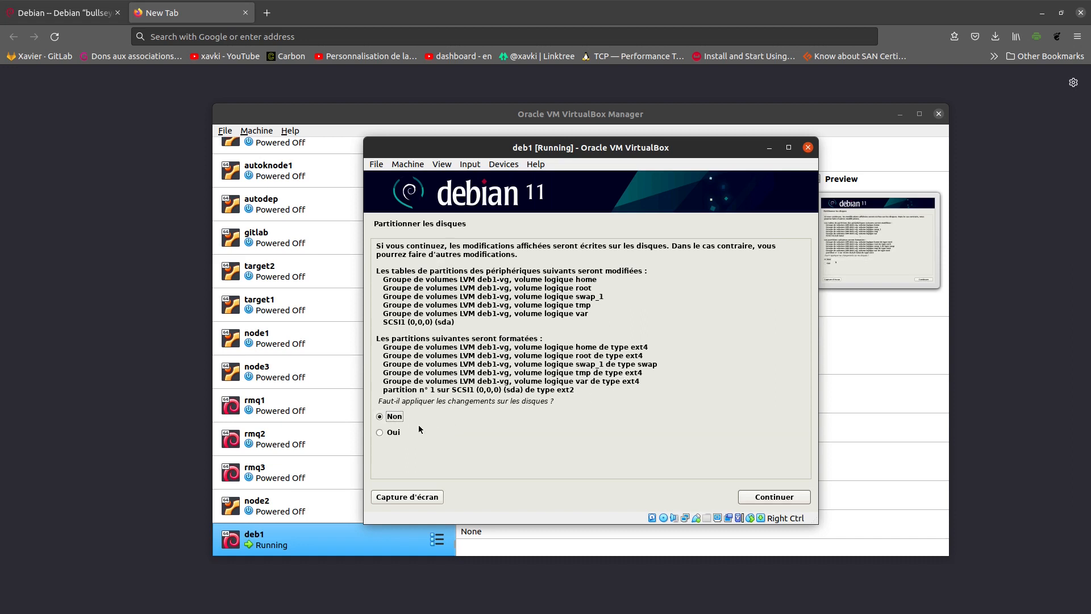
# - Agree to write the partition changes to disk and start the base system install
pyautogui.click(400, 435)
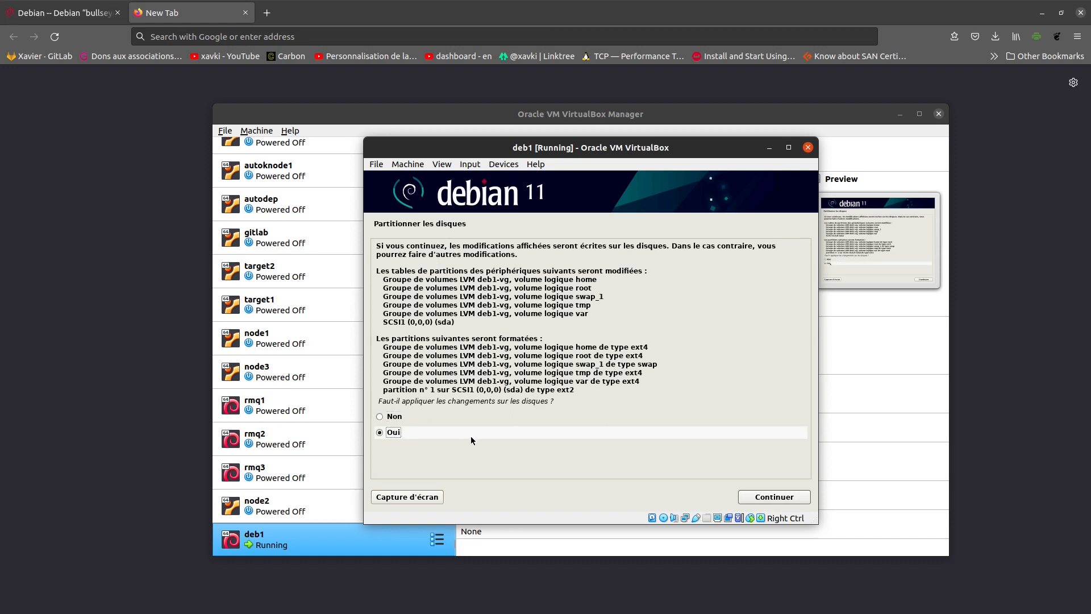
pyautogui.click(791, 500)
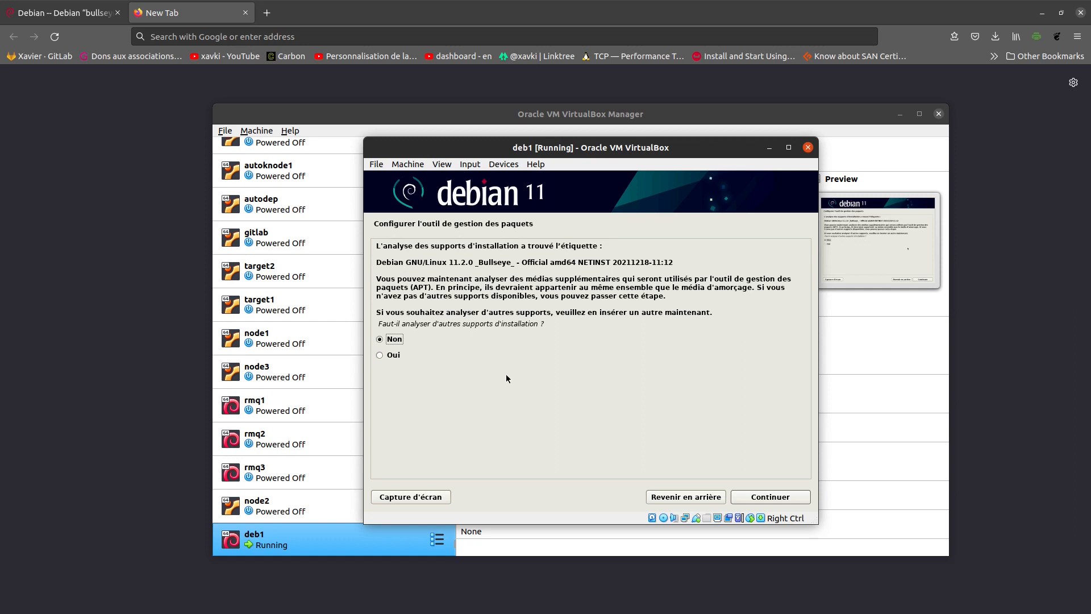
# - Decline scanning other installation media, leaving Non selected
pyautogui.click(785, 498)
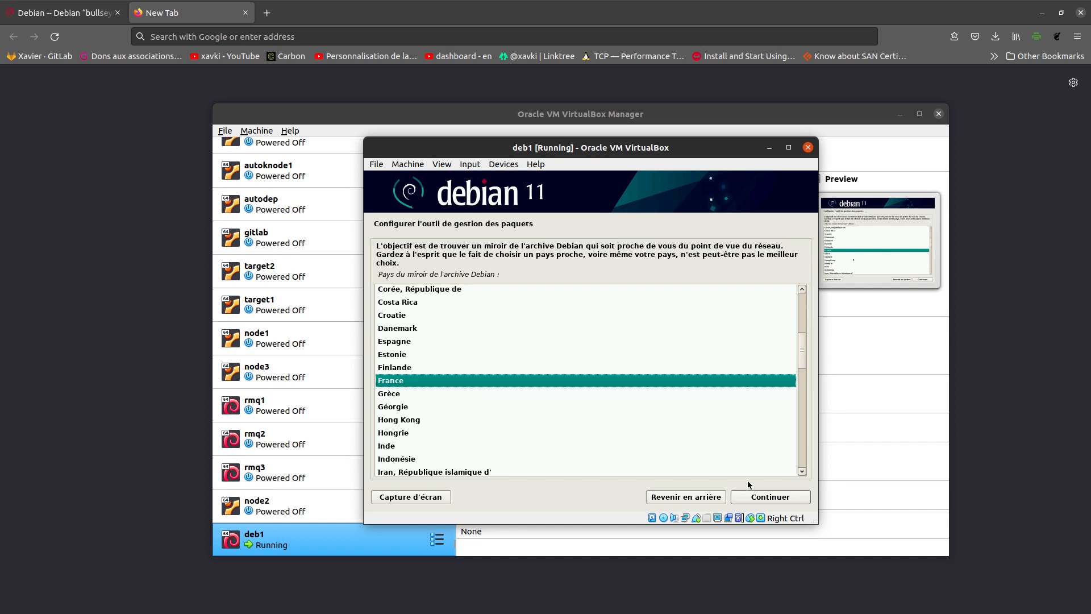
# - Choose France as the mirror country and deb.debian.org as the Debian archive mirror
pyautogui.click(796, 497)
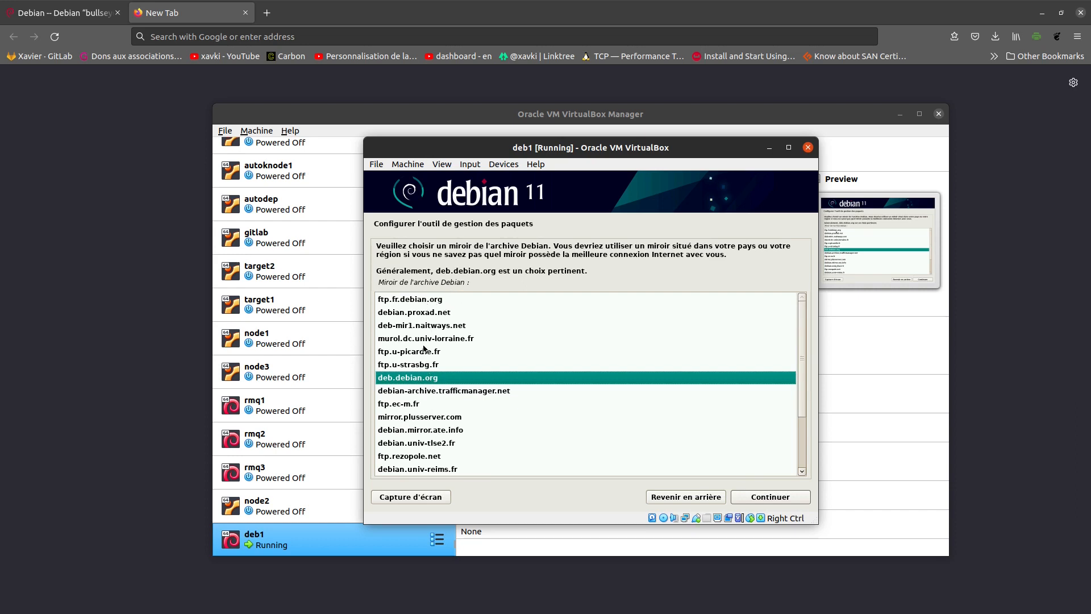
pyautogui.click(776, 500)
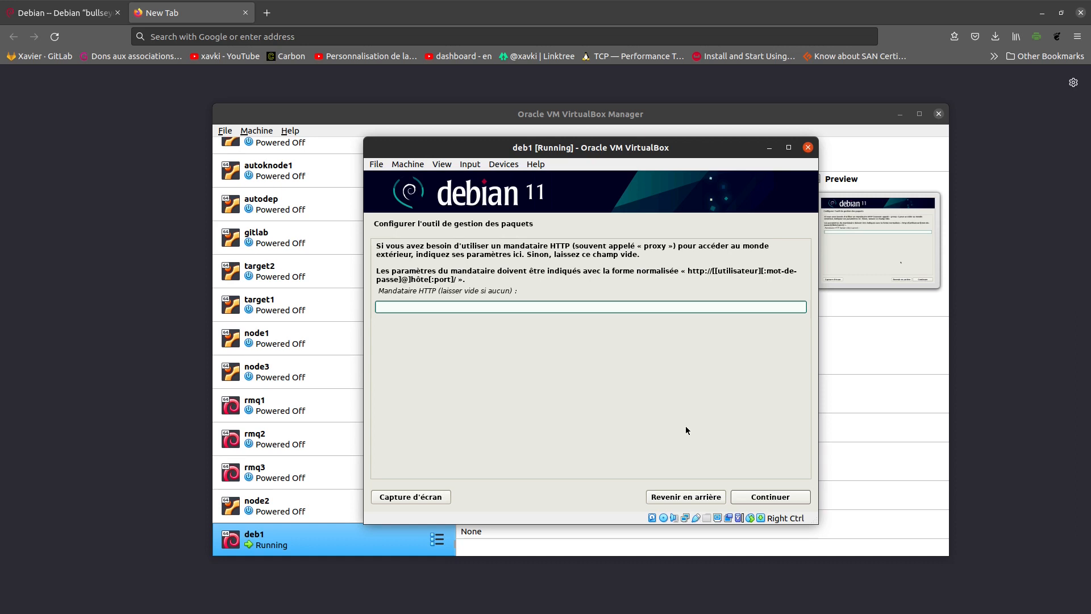
# - Leave the HTTP proxy field empty and continue
pyautogui.click(780, 498)
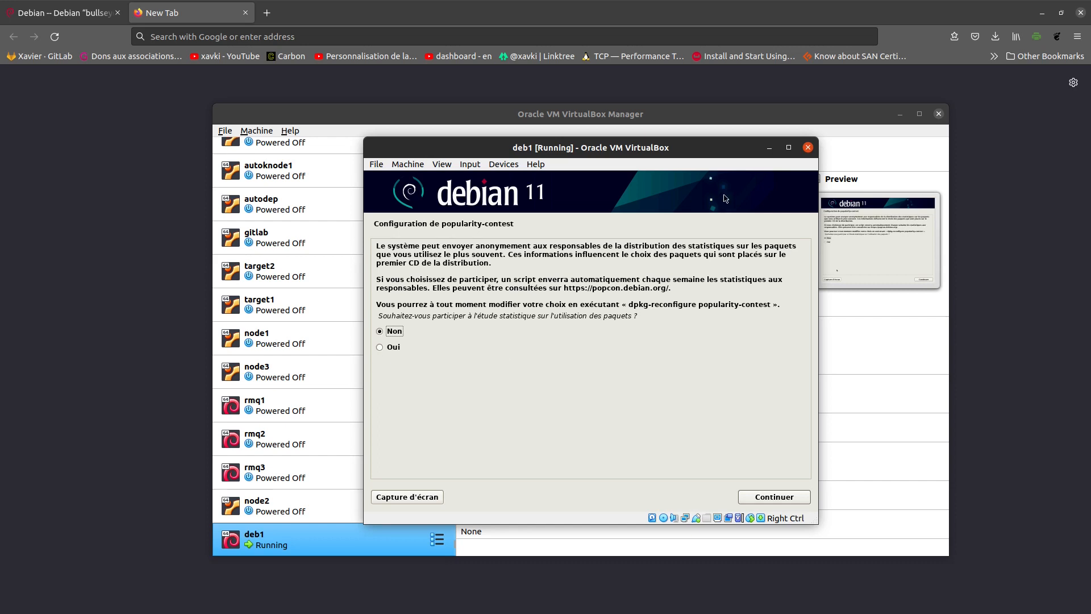
# - Decline participation in the popularity-contest package survey
pyautogui.click(786, 501)
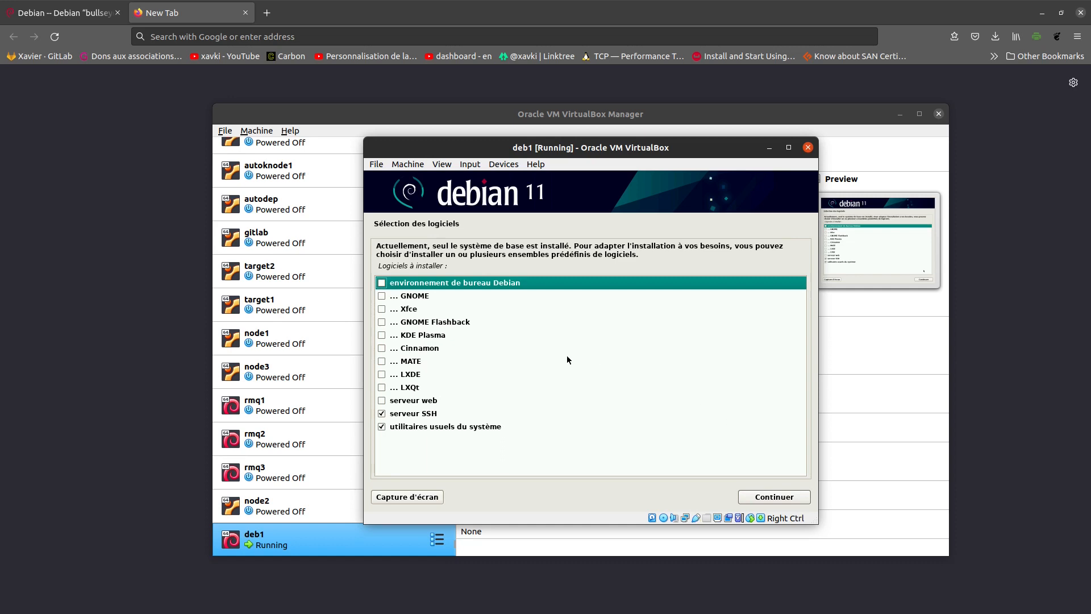
# - Install only serveur SSH and utilitaires usuels du système from the software selection
pyautogui.click(789, 499)
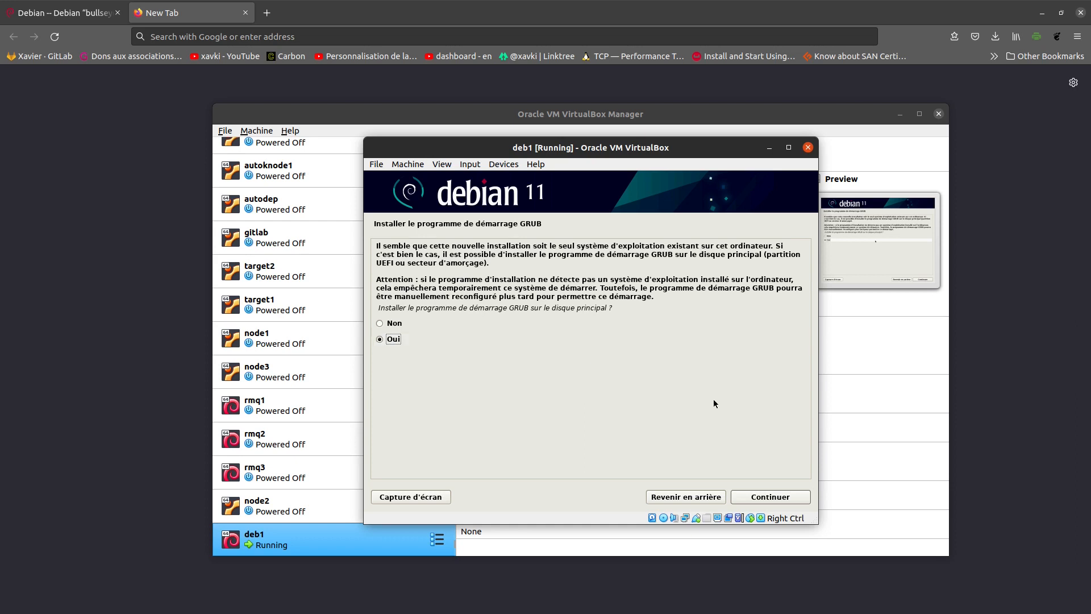
# - Install the GRUB boot loader on /dev/sda
pyautogui.click(783, 497)
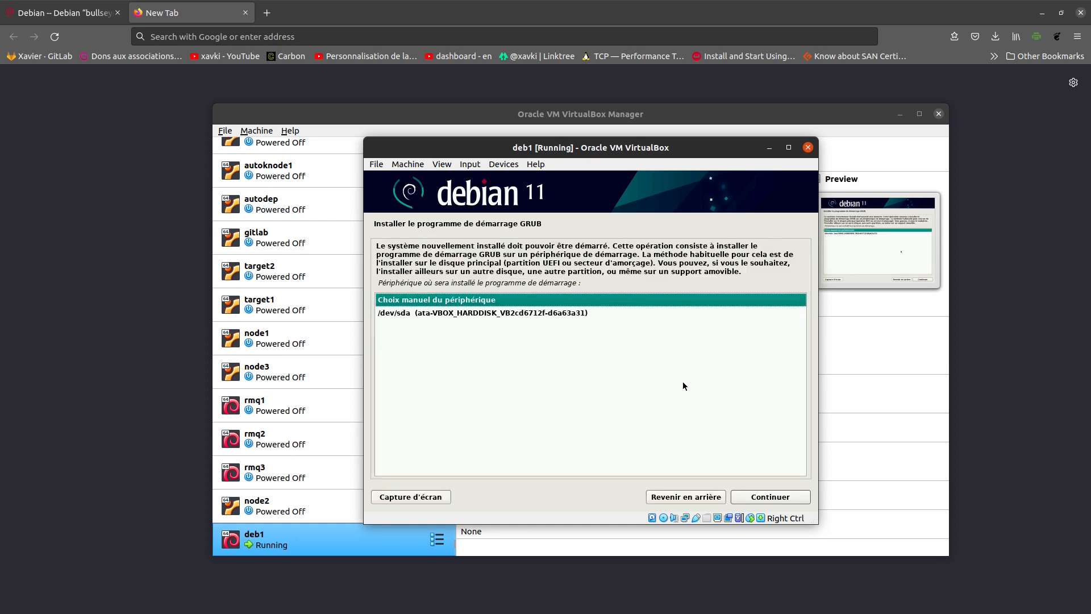
pyautogui.click(462, 314)
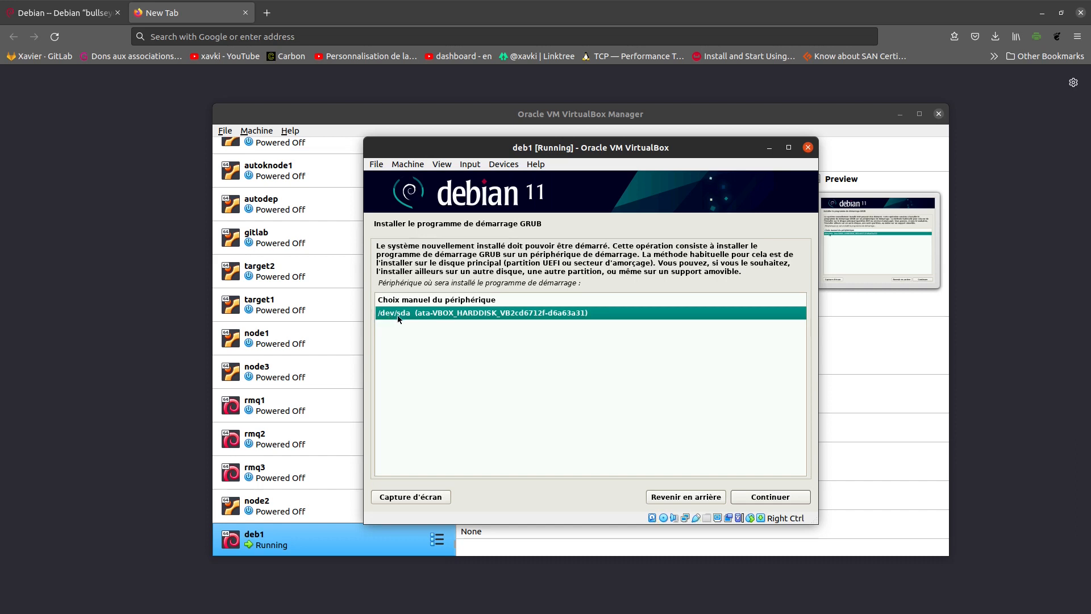
pyautogui.click(773, 496)
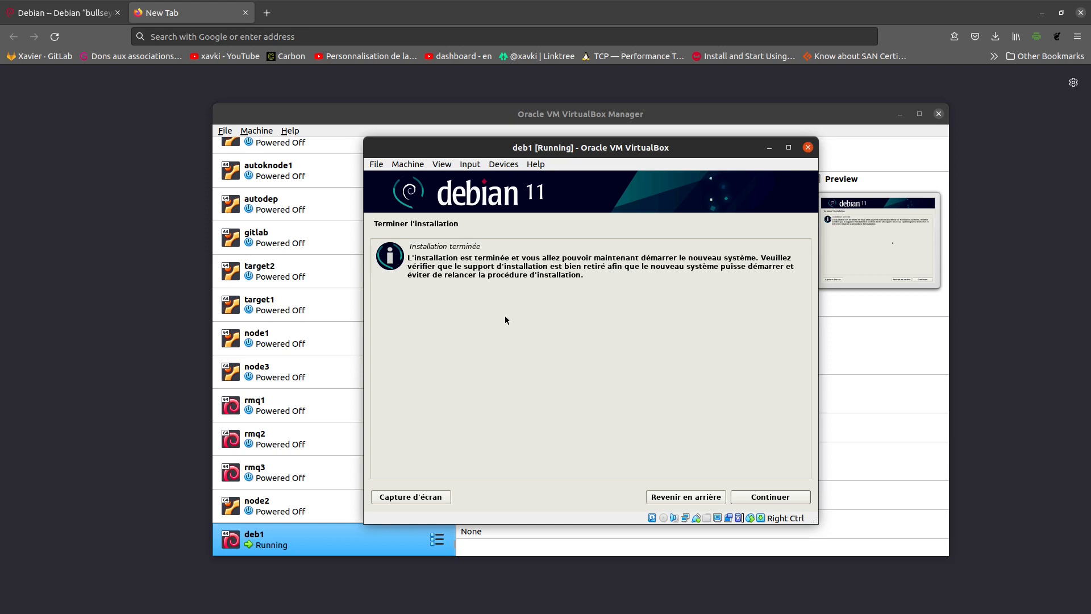
# - Finish the installation, reboot, and boot the default Debian GNU/Linux GRUB entry
pyautogui.click(779, 500)
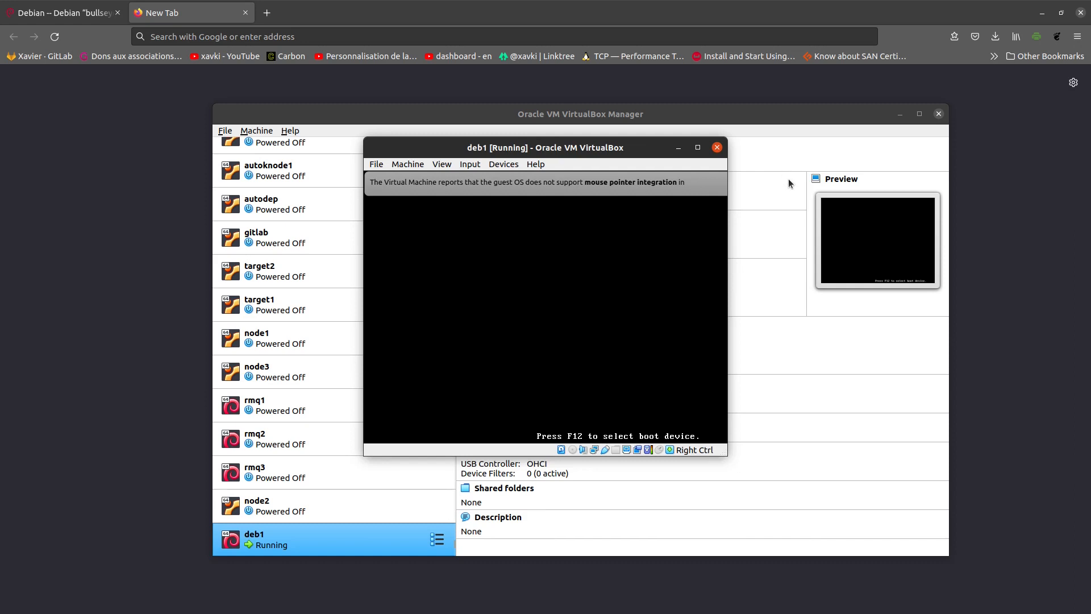
pyautogui.click(704, 181)
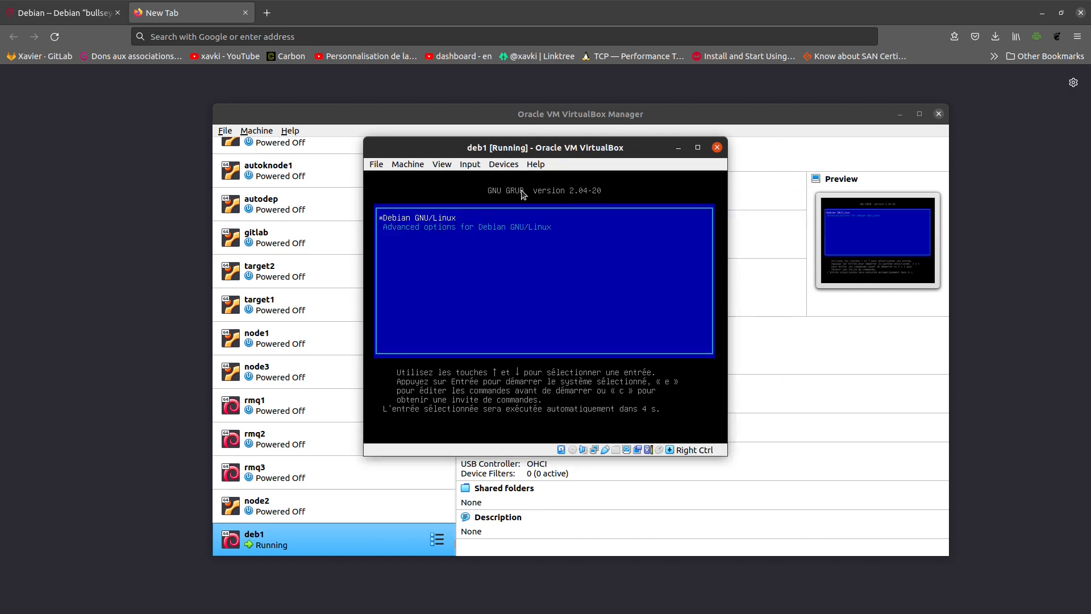
pyautogui.press('Return')
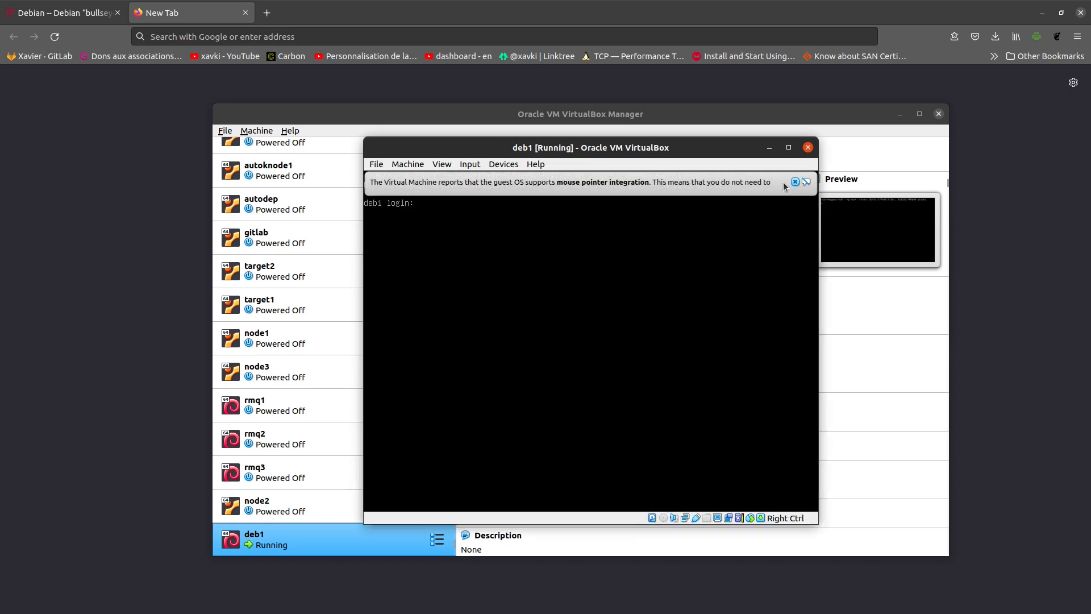
# - Dismiss the mouse integration notice and log in as root
pyautogui.click(794, 181)
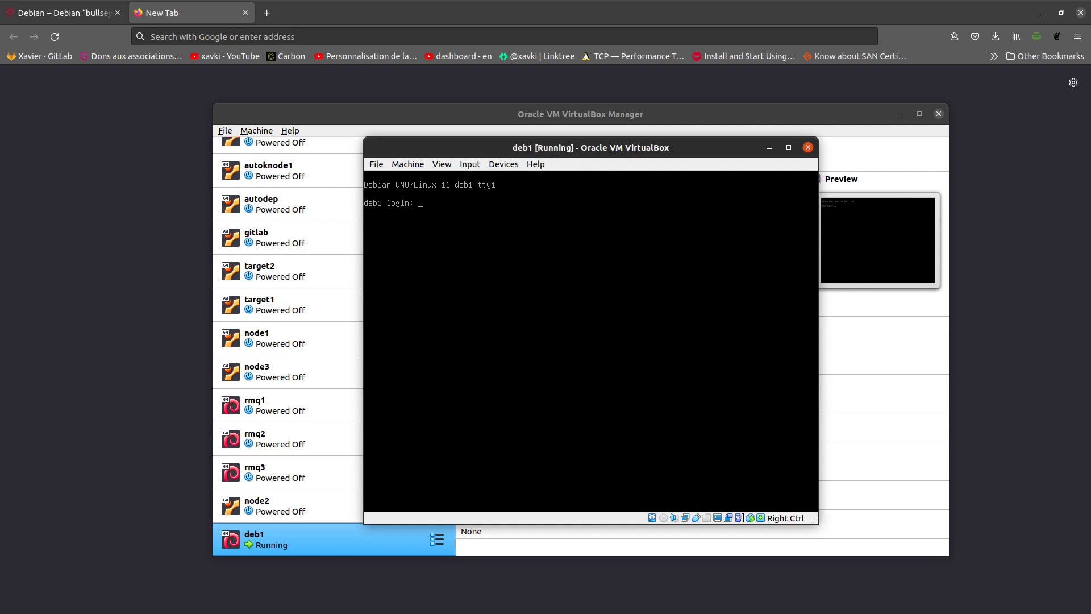
pyautogui.write('root')
pyautogui.press('Return')
pyautogui.press('Return')
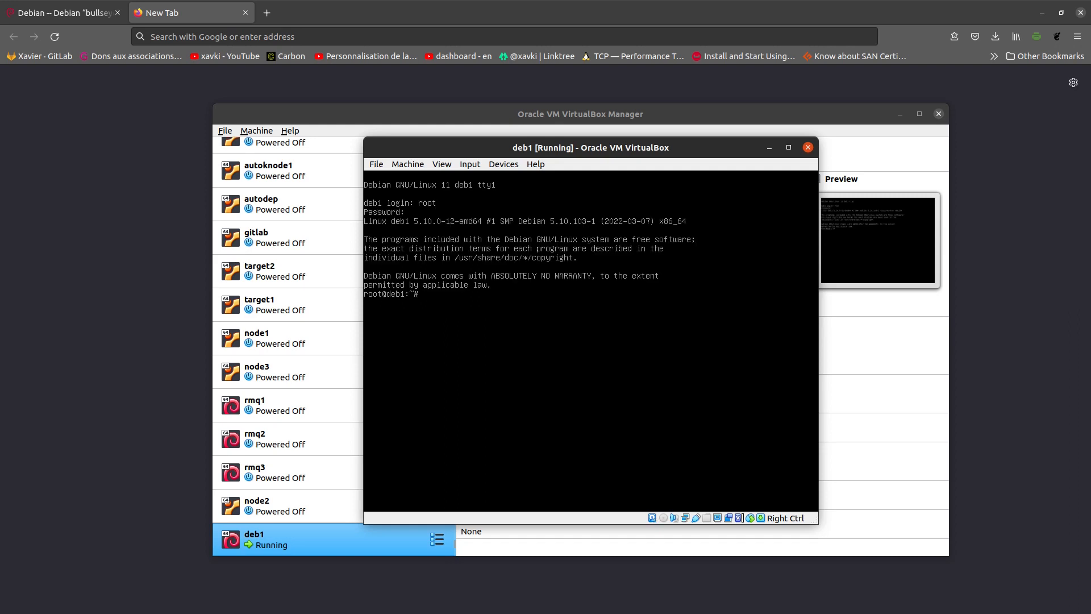
# - Clear the console and run echo $SHELL to confirm /bin/bash
pyautogui.hotkey('ctrl', 'l')
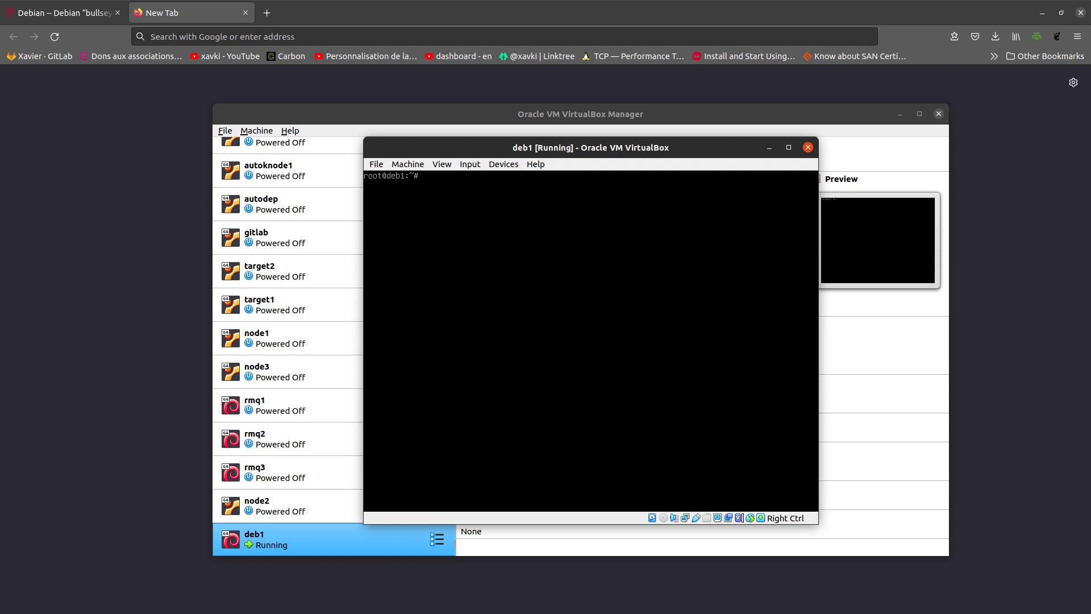
pyautogui.write('echo $SHELL')
pyautogui.press('Return')
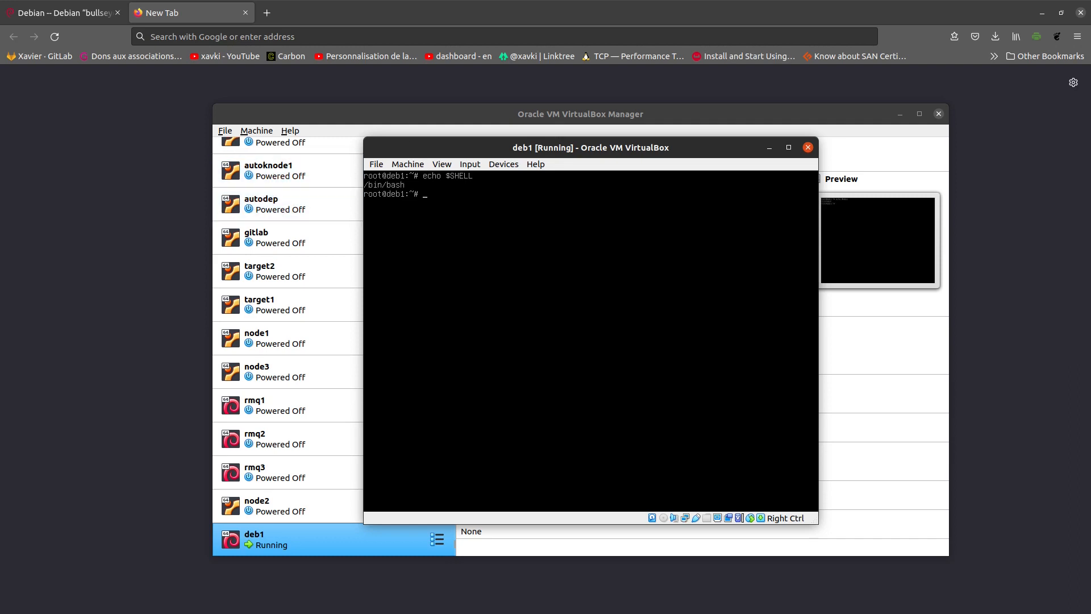